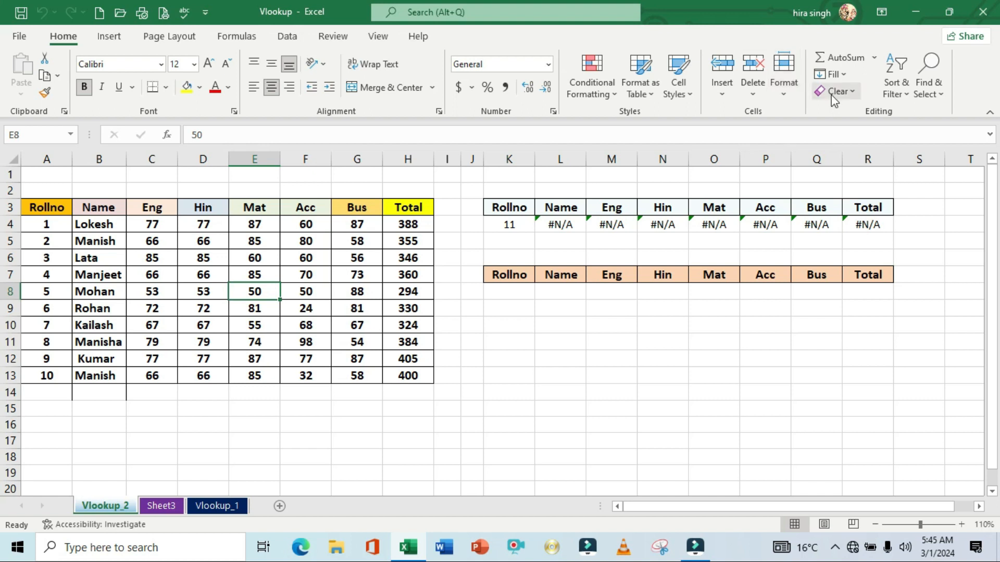
{"action": "left_click", "coordinate": [288, 312]}
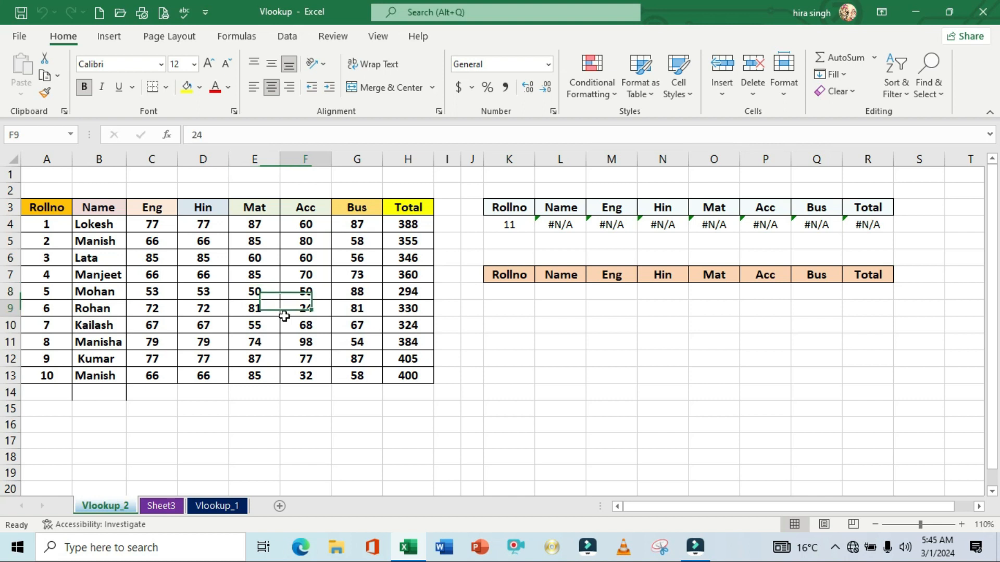
{"action": "left_click_drag", "start_coordinate": [56, 208], "coordinate": [415, 373]}
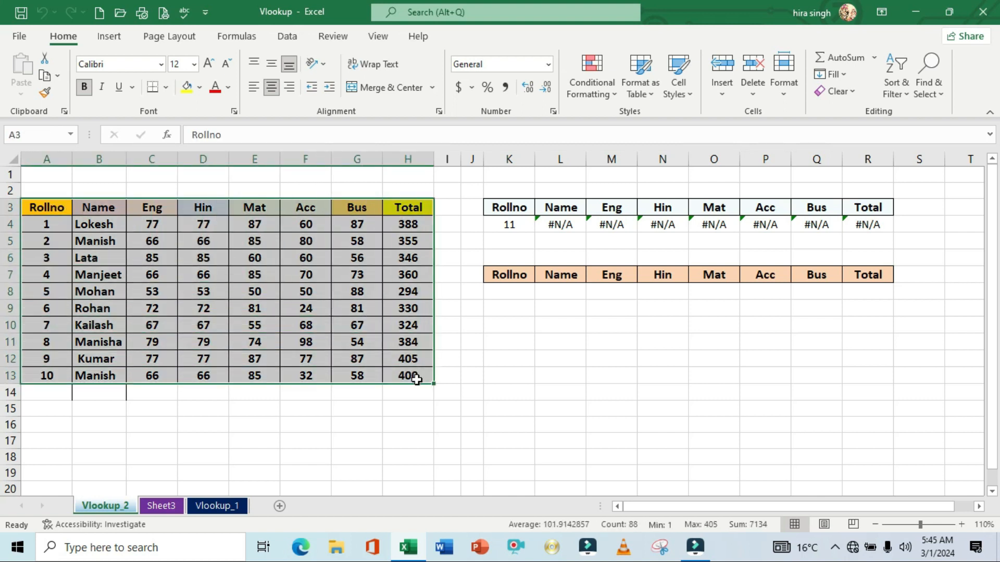
{"action": "left_click", "coordinate": [357, 413]}
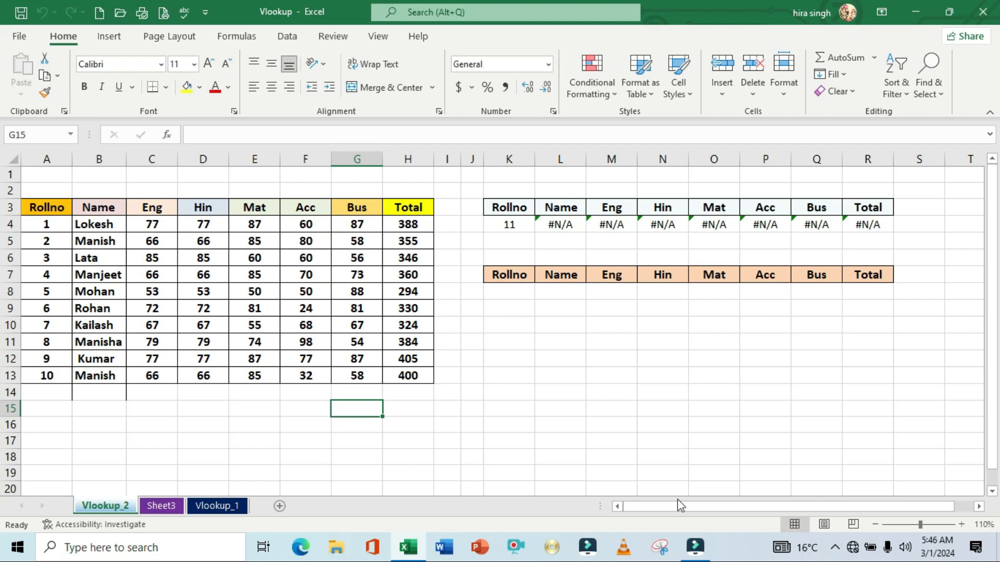
Enter 11 as the roll number in cell K8 of the orange-headed lookup table
{"action": "left_click", "coordinate": [518, 294]}
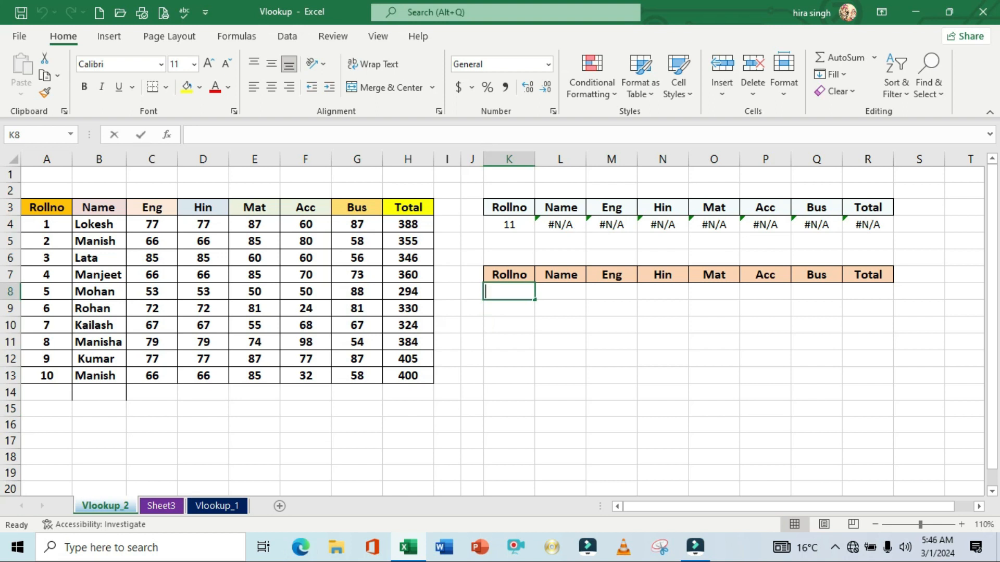
{"action": "type", "text": "11"}
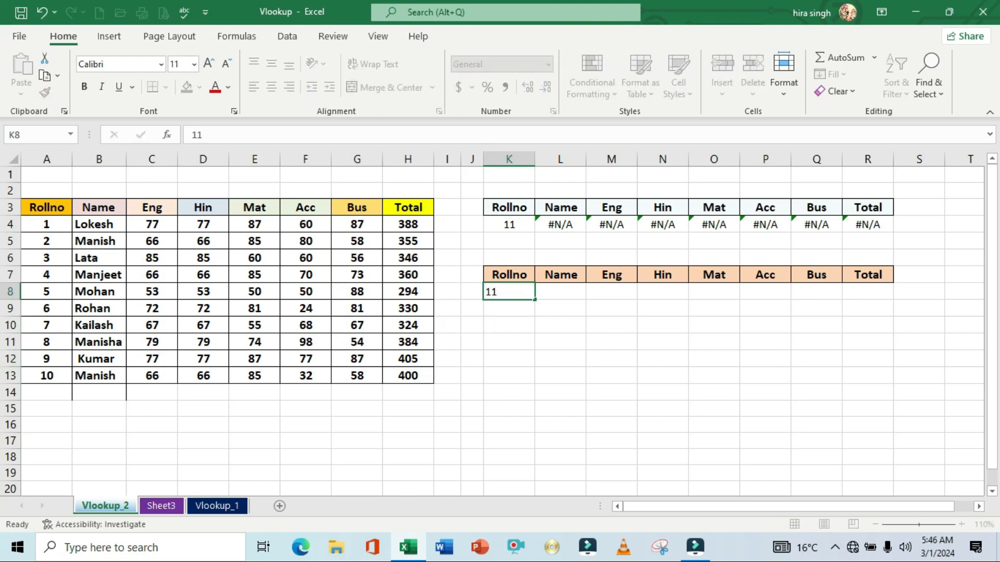
{"action": "key", "text": "Tab"}
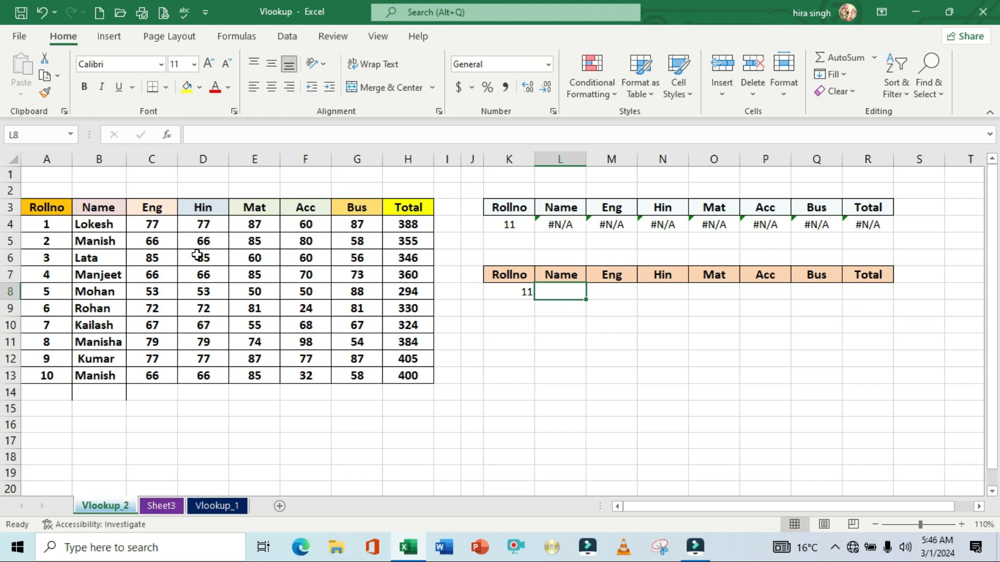
Enter an exact-match VLOOKUP in L8 that looks up K8 in A3:H13 and returns column 2, with 0 as range lookup
{"action": "type", "text": "="}
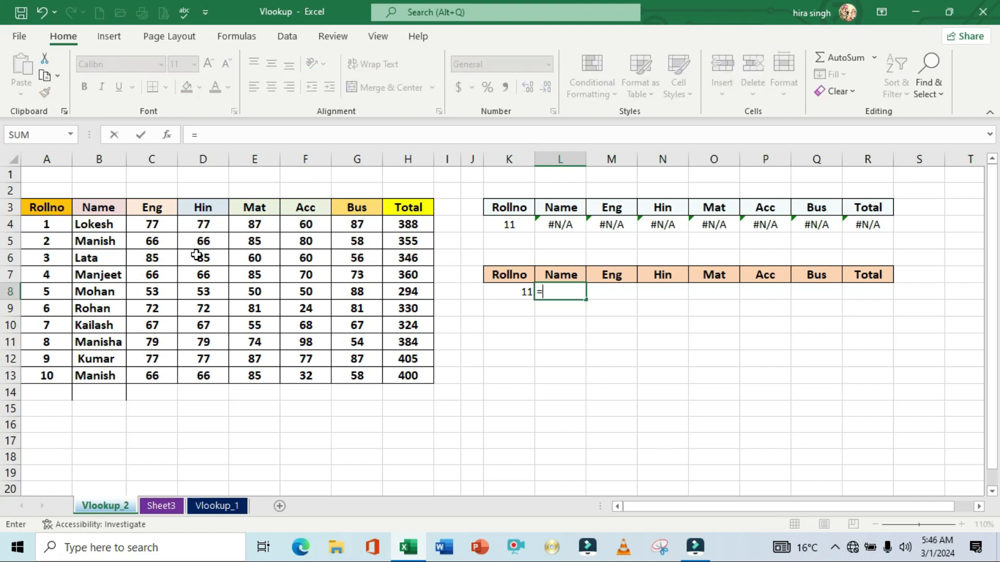
{"action": "type", "text": "vl"}
{"action": "key", "text": "Tab"}
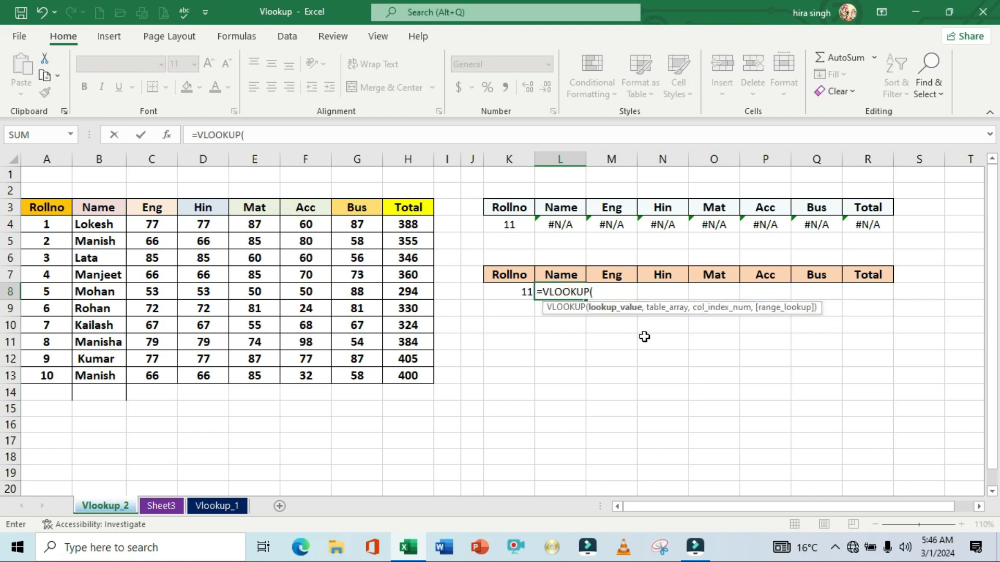
{"action": "left_click", "coordinate": [508, 291]}
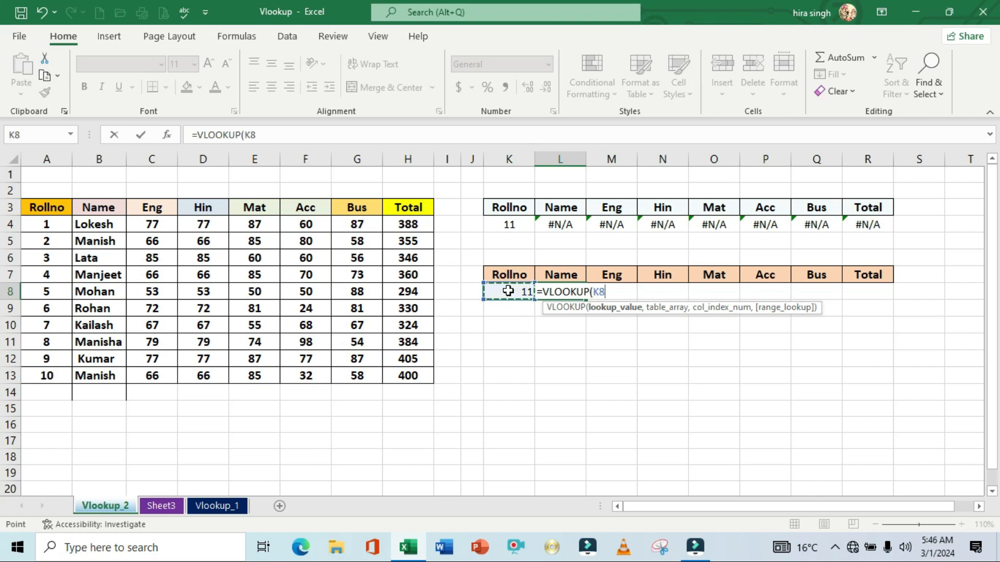
{"action": "type", "text": ","}
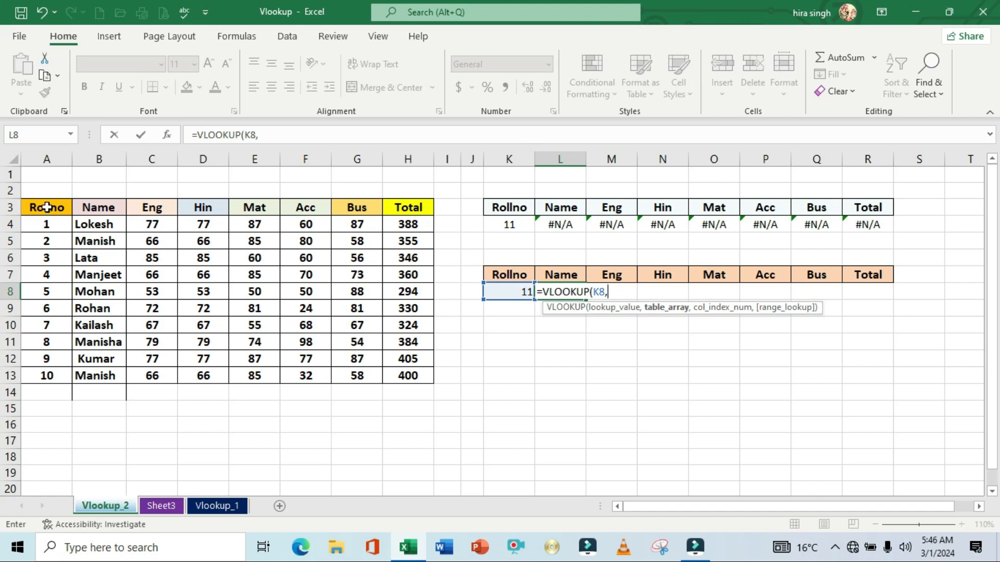
{"action": "left_click_drag", "start_coordinate": [46, 207], "coordinate": [391, 369]}
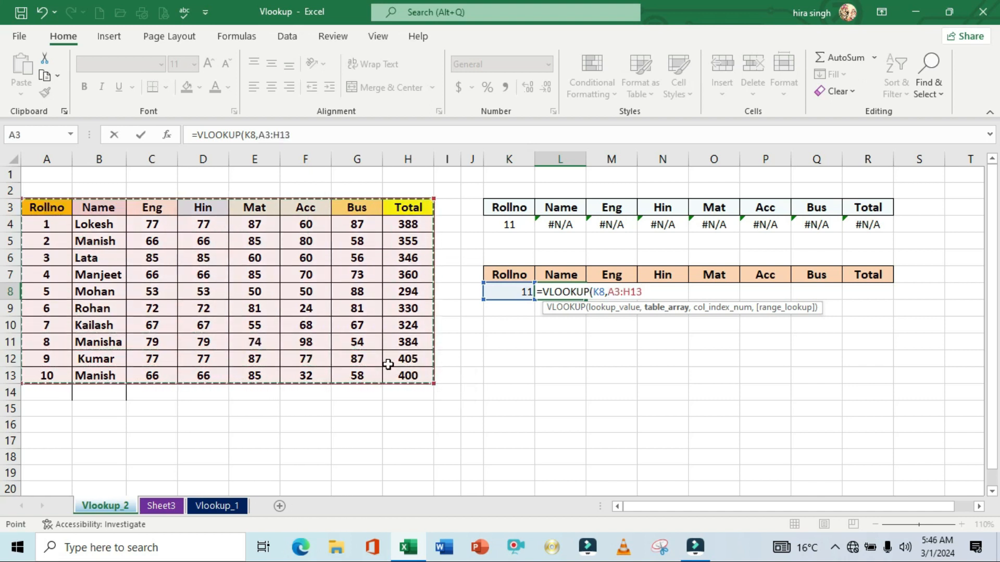
{"action": "type", "text": ","}
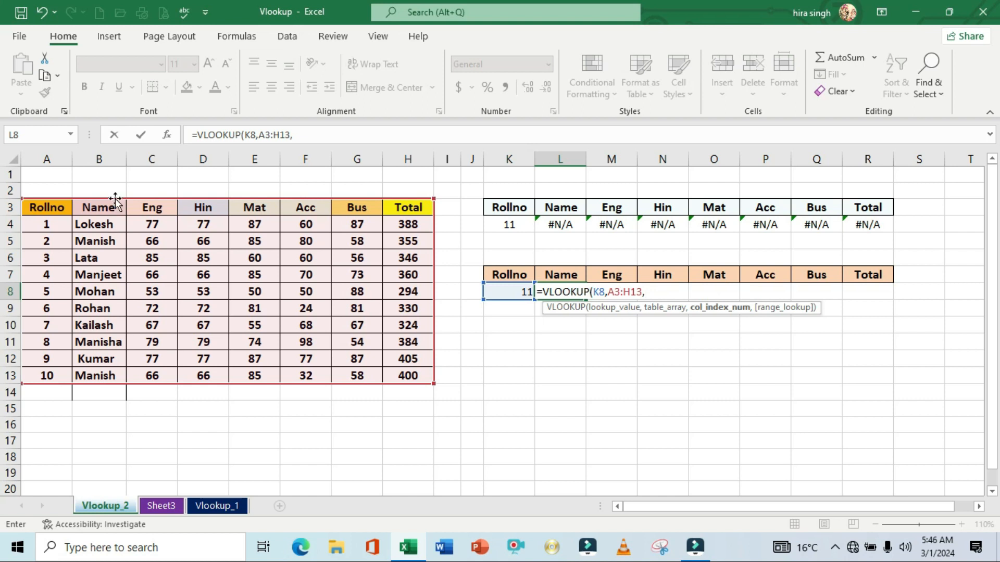
{"action": "type", "text": "2,"}
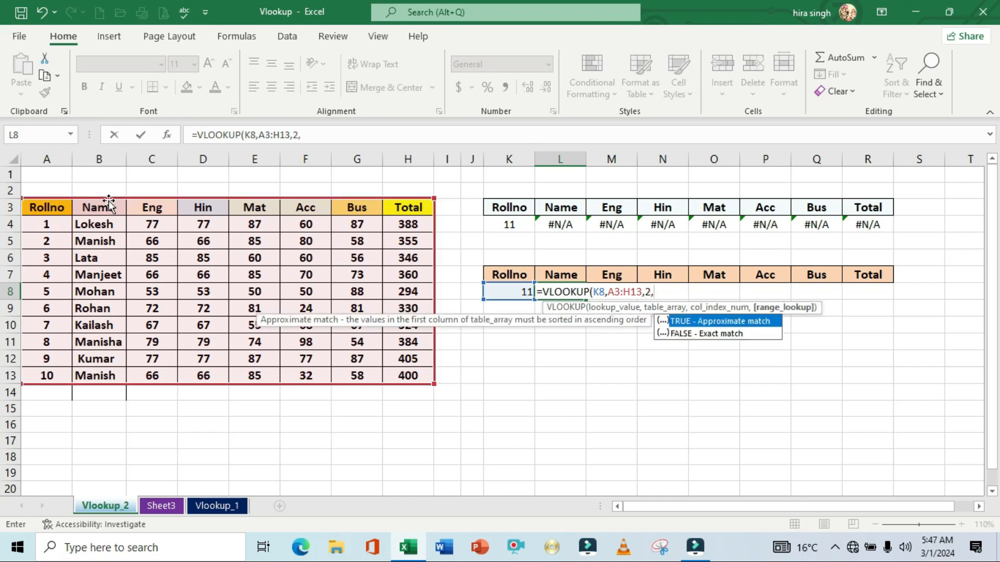
{"action": "type", "text": "0"}
{"action": "key", "text": "Return"}
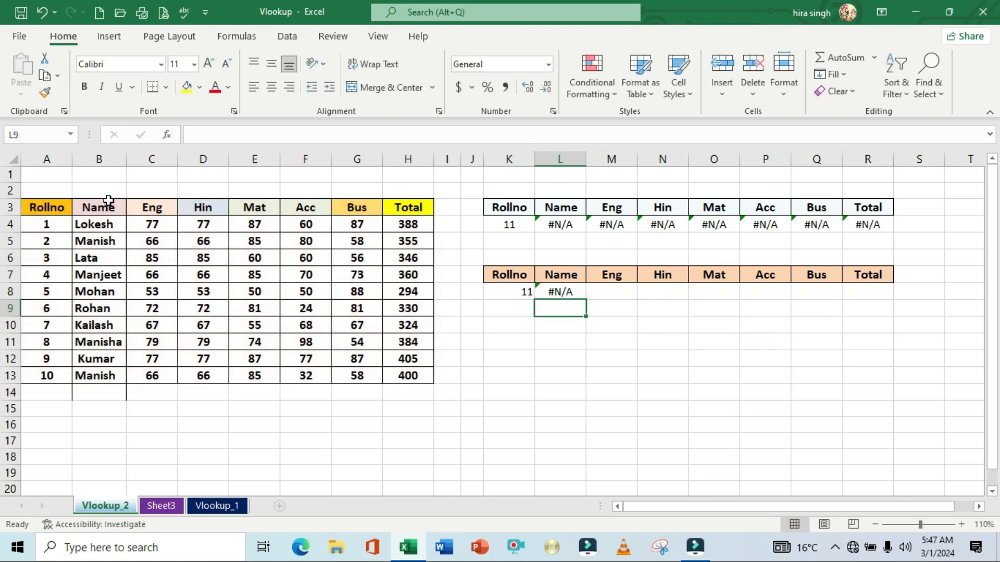
Fill the L8 lookup formula across the row through the Total column, up to cell R8
{"action": "left_click", "coordinate": [561, 293]}
{"action": "left_click_drag", "start_coordinate": [585, 301], "coordinate": [889, 319]}
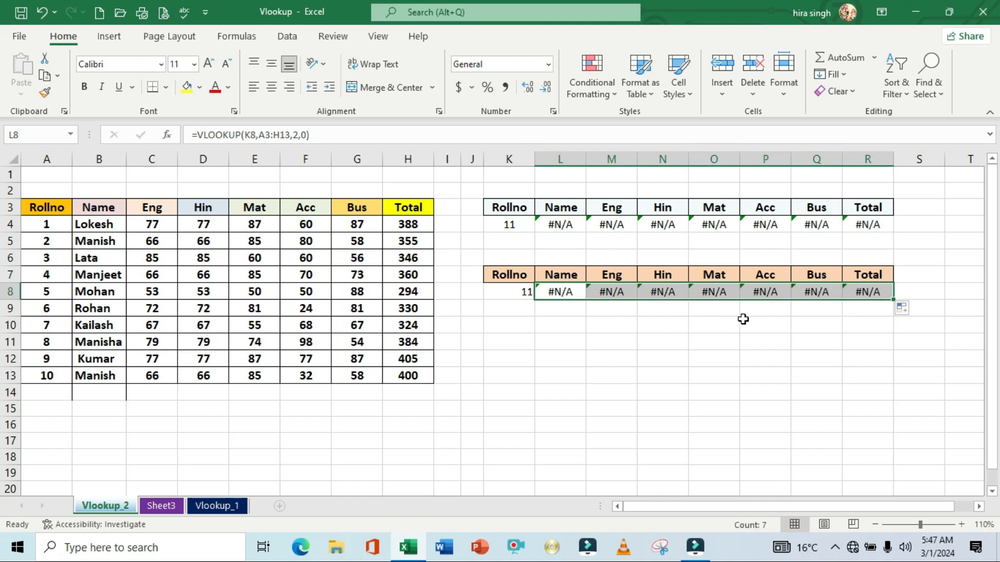
{"action": "left_click", "coordinate": [585, 328]}
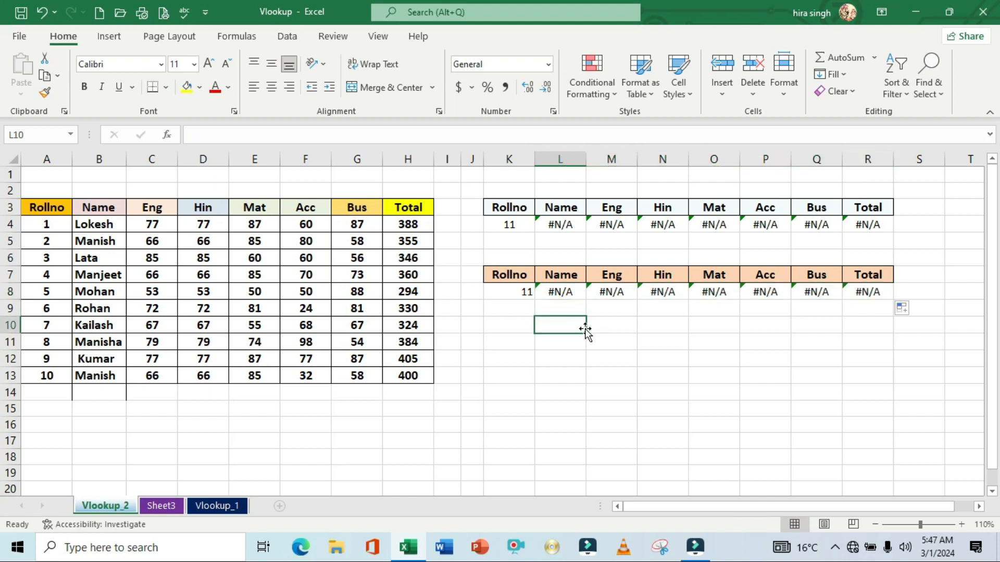
Test the lookup row by changing the roll number in K8 to 1
{"action": "left_click", "coordinate": [505, 295]}
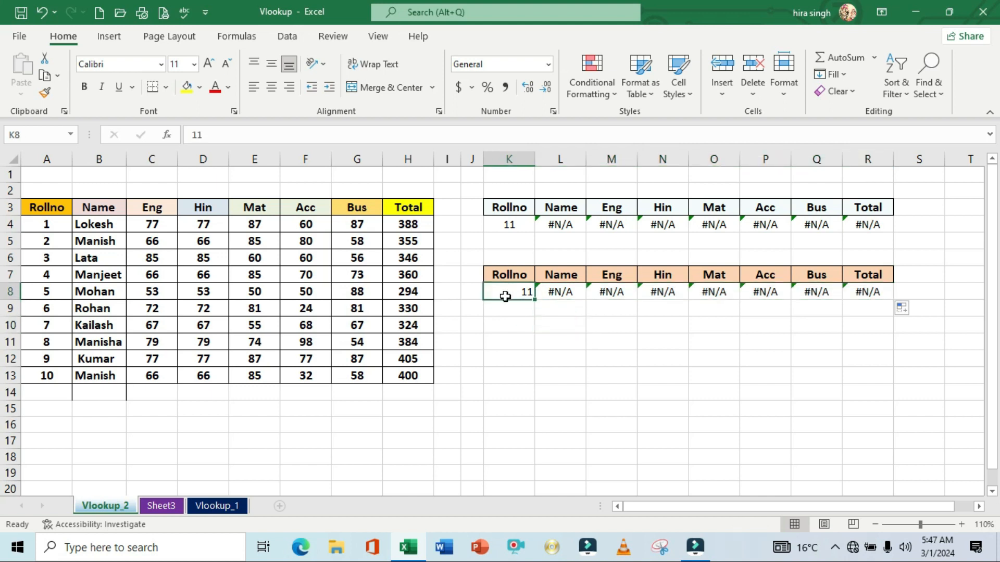
{"action": "type", "text": "1"}
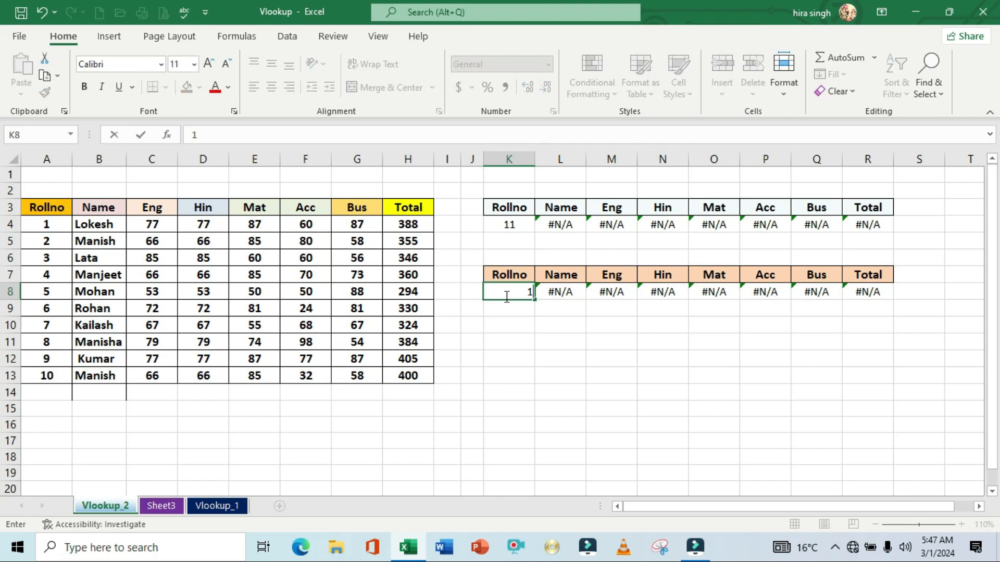
{"action": "key", "text": "Return"}
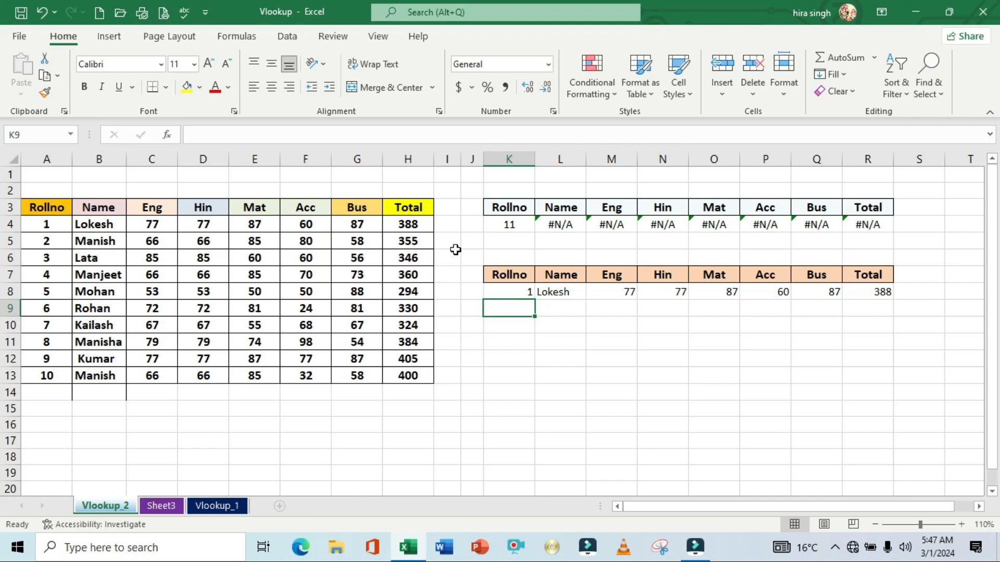
{"action": "left_click", "coordinate": [562, 330]}
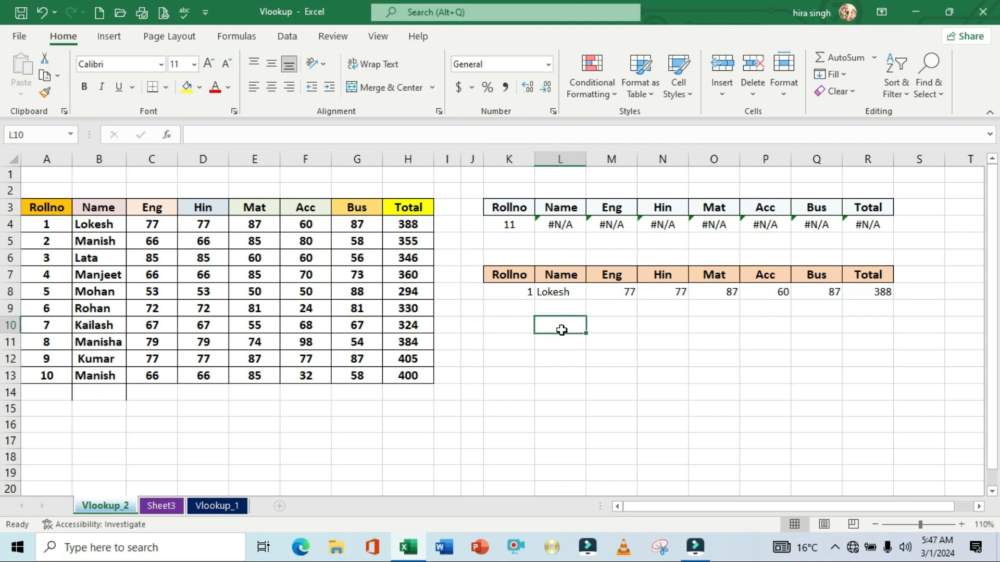
{"action": "left_click", "coordinate": [558, 339]}
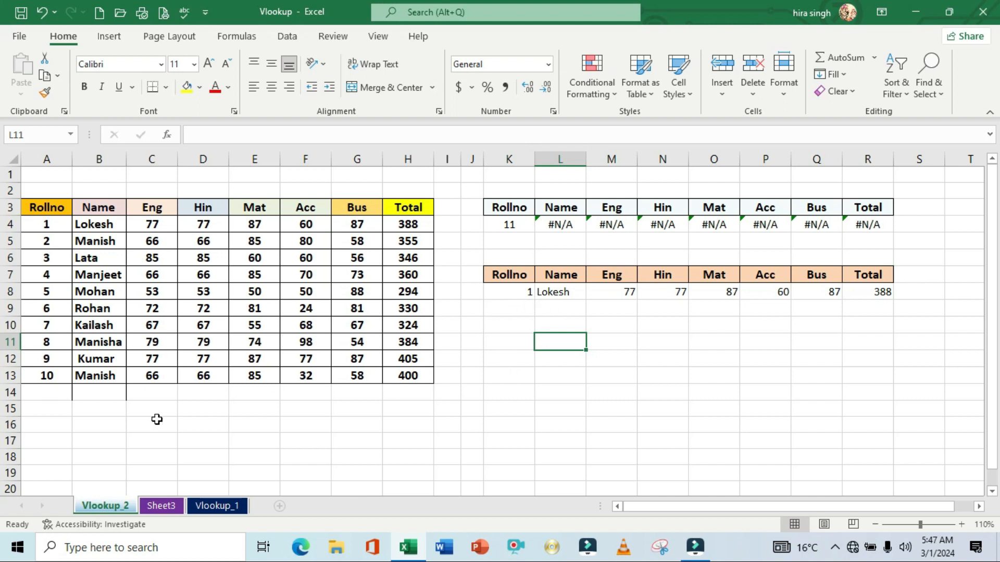
Start a new record in row 14 of the source table with roll number 11 and the student's name
{"action": "left_click", "coordinate": [51, 394]}
{"action": "type", "text": "11"}
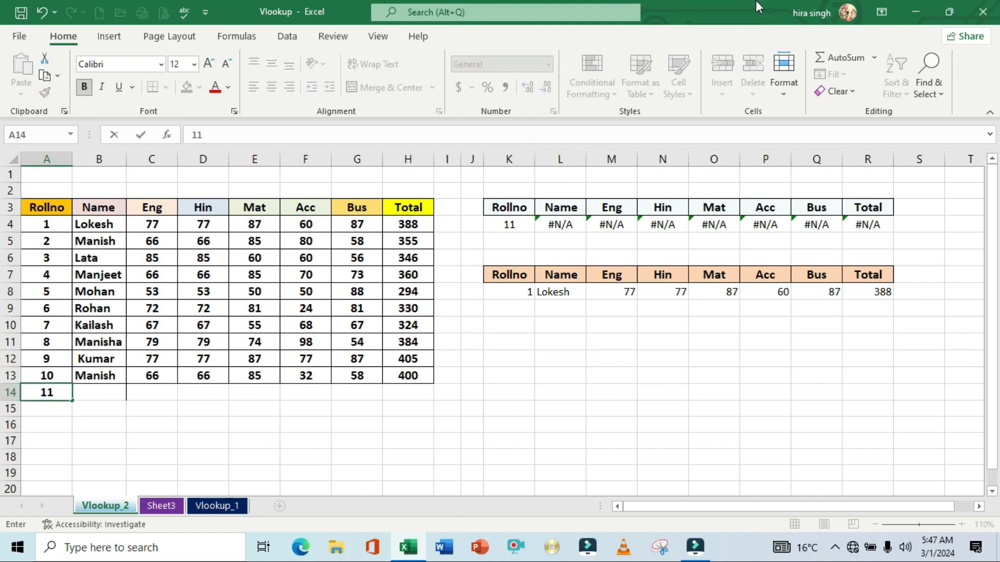
{"action": "key", "text": "Tab"}
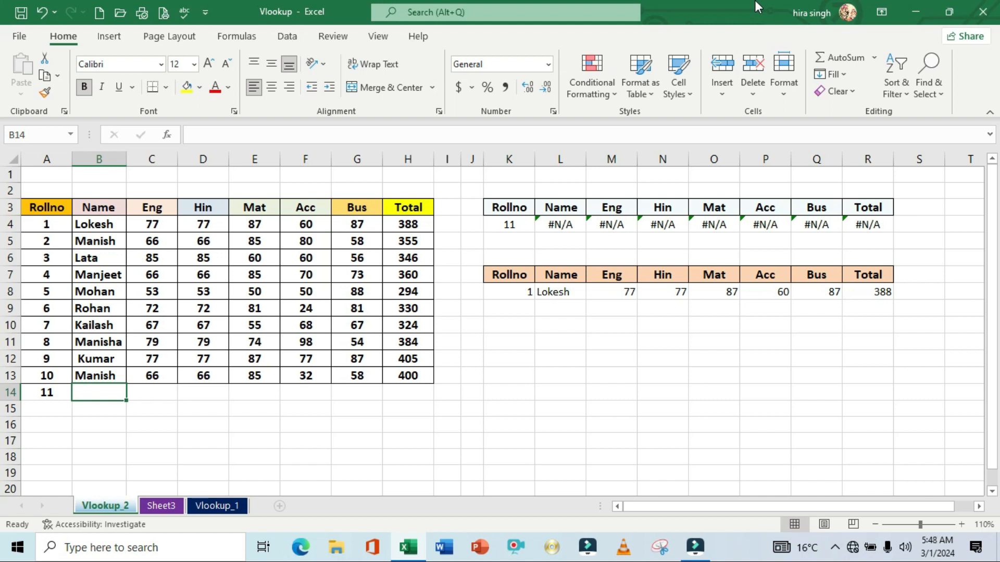
{"action": "type", "text": "kailashml"}
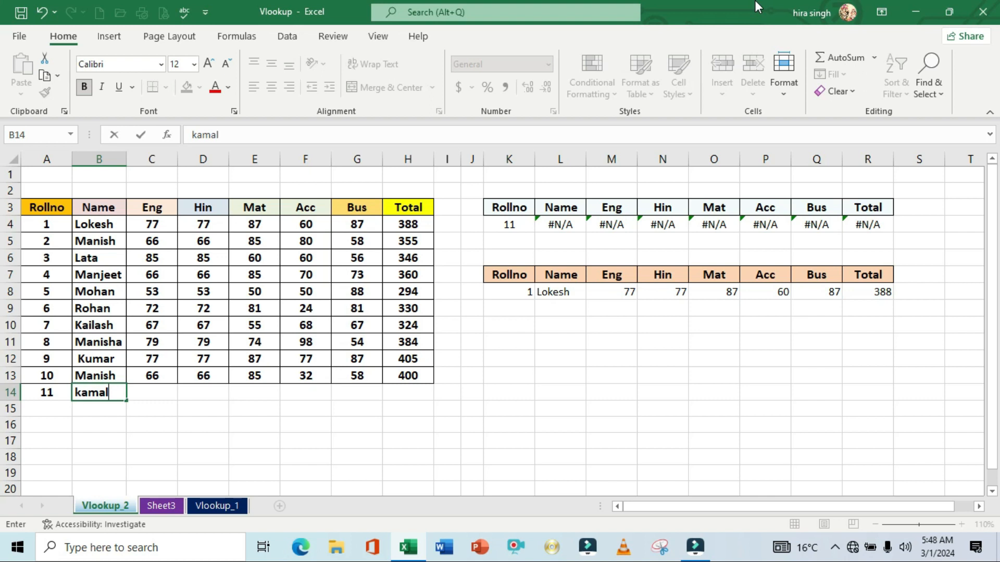
{"action": "key", "text": "Tab"}
Fill in the new record's marks in row 14: Eng 44, Hin 87, Mat 87, Acc 85 and Bus 85
{"action": "type", "text": "44"}
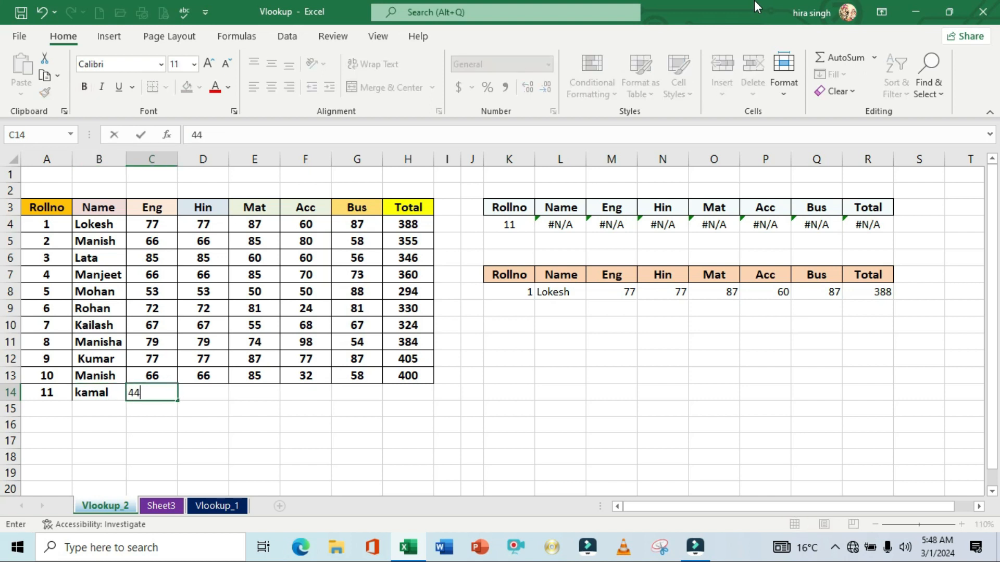
{"action": "key", "text": "Tab"}
{"action": "type", "text": "87"}
{"action": "key", "text": "Tab"}
{"action": "type", "text": "8"}
{"action": "key", "text": "Tab"}
{"action": "key", "text": "Left"}
{"action": "type", "text": "87"}
{"action": "key", "text": "Tab"}
{"action": "type", "text": "85"}
{"action": "key", "text": "Tab"}
{"action": "type", "text": "85"}
{"action": "key", "text": "Tab"}
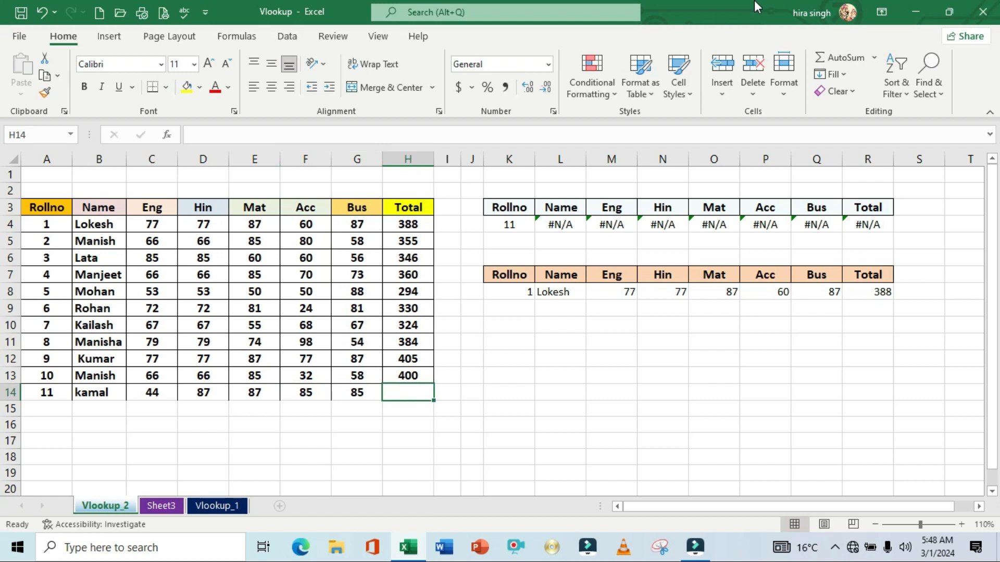
Copy the total from the cell above into H14 and change the new record's total to 450
{"action": "key", "text": "ctrl+d"}
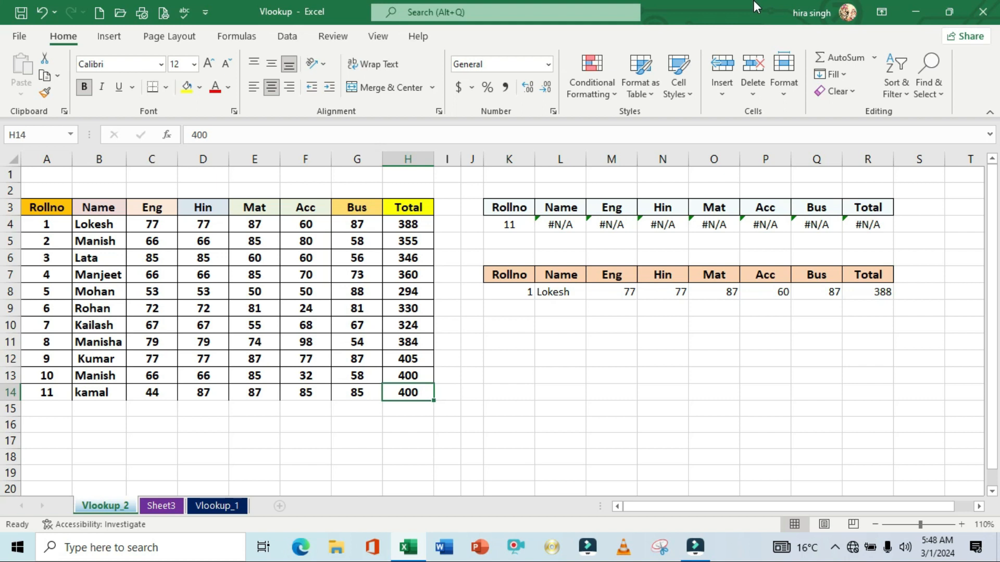
{"action": "key", "text": "BackSpace"}
{"action": "key", "text": "BackSpace"}
{"action": "type", "text": "50"}
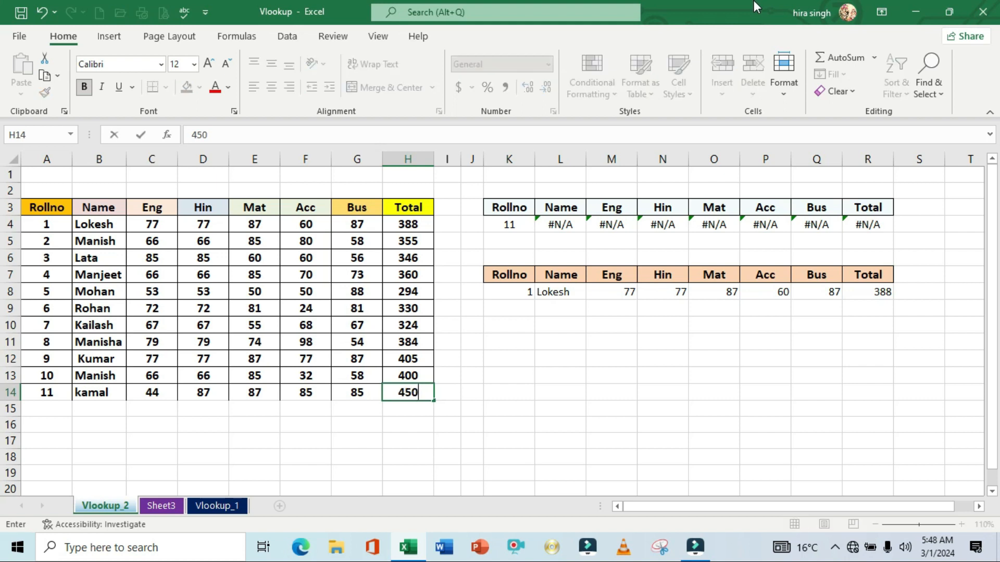
{"action": "key", "text": "Return"}
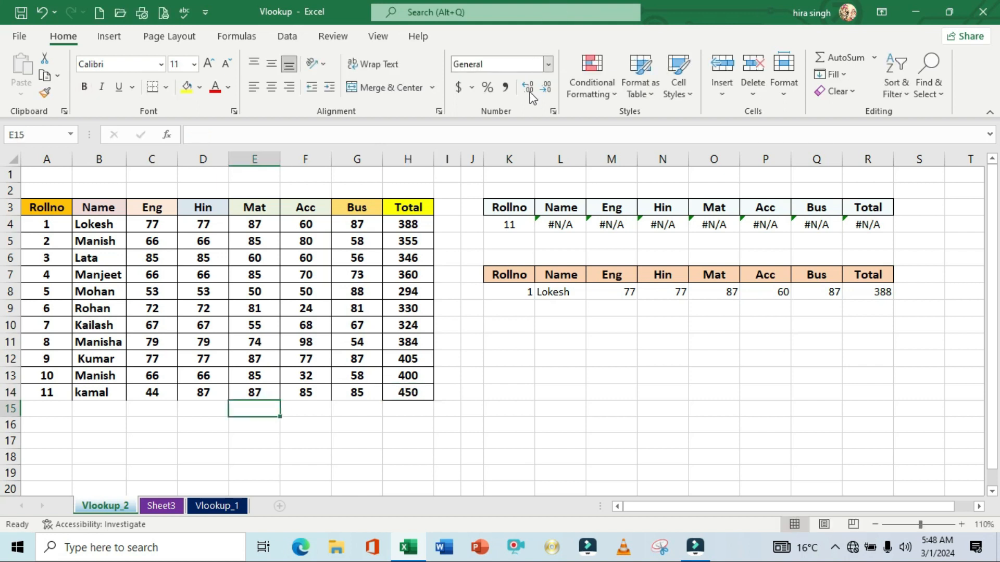
Set the lookup roll number in K8 to 11 and check the lookup formula in L8
{"action": "left_click", "coordinate": [524, 291]}
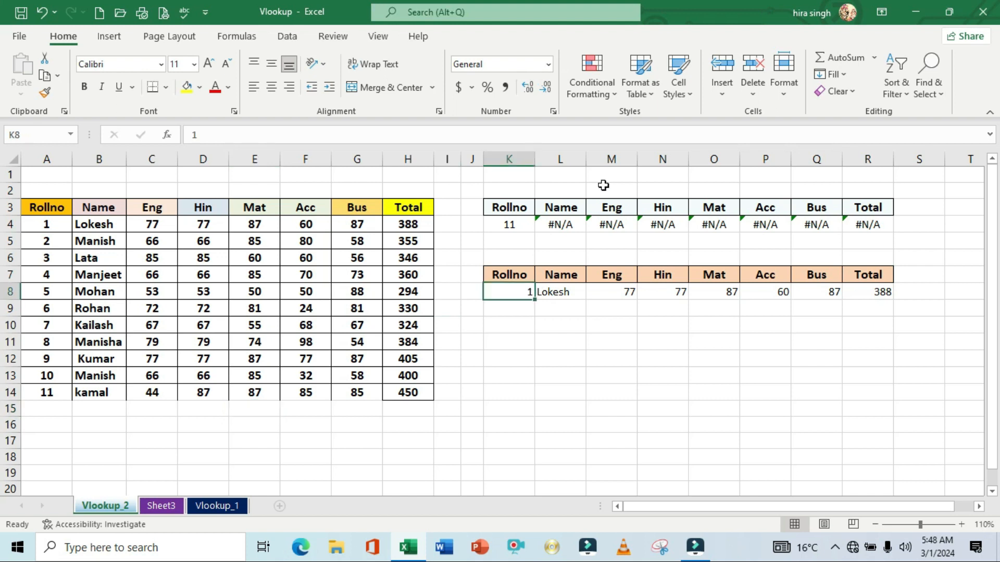
{"action": "type", "text": "11"}
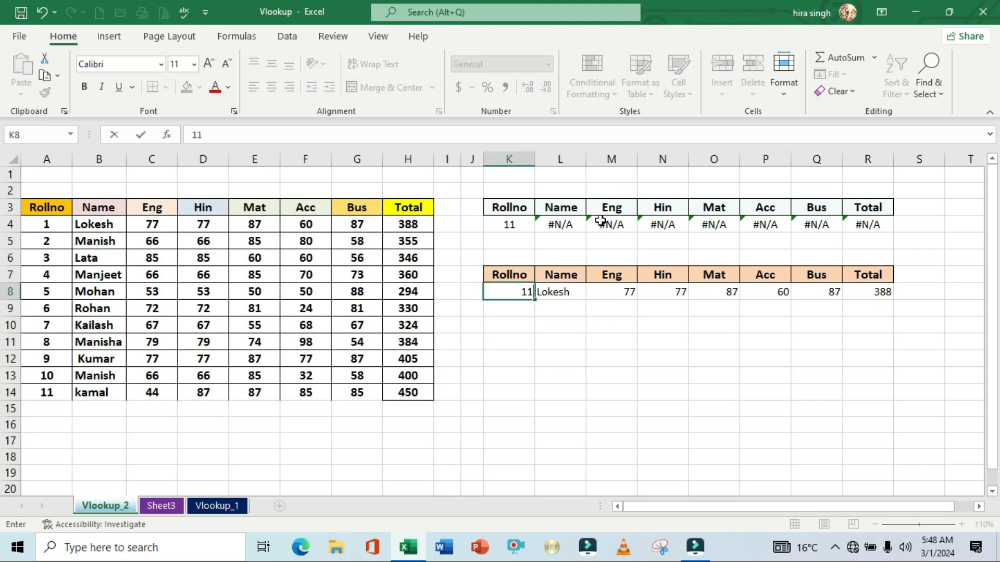
{"action": "key", "text": "Return"}
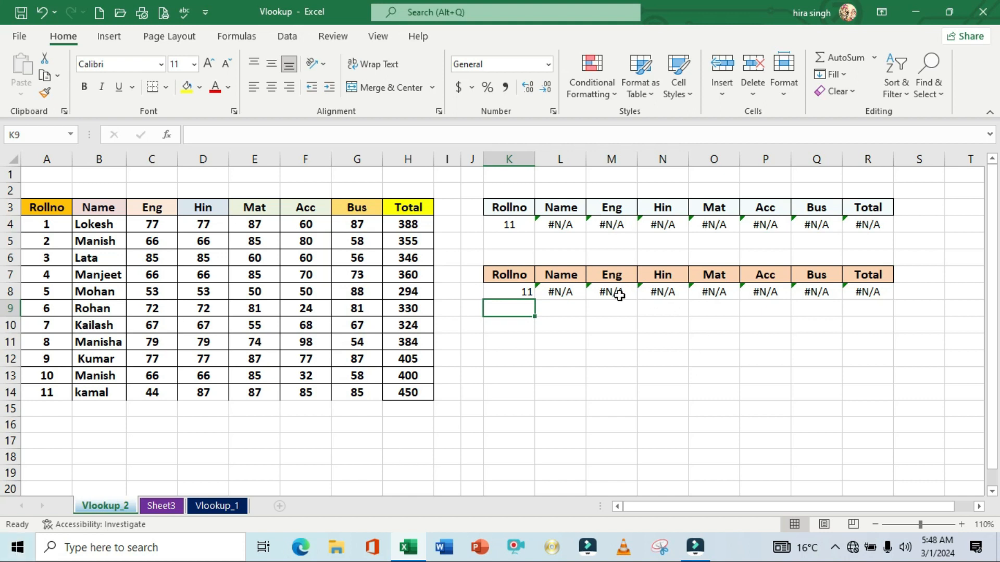
{"action": "left_click", "coordinate": [554, 293]}
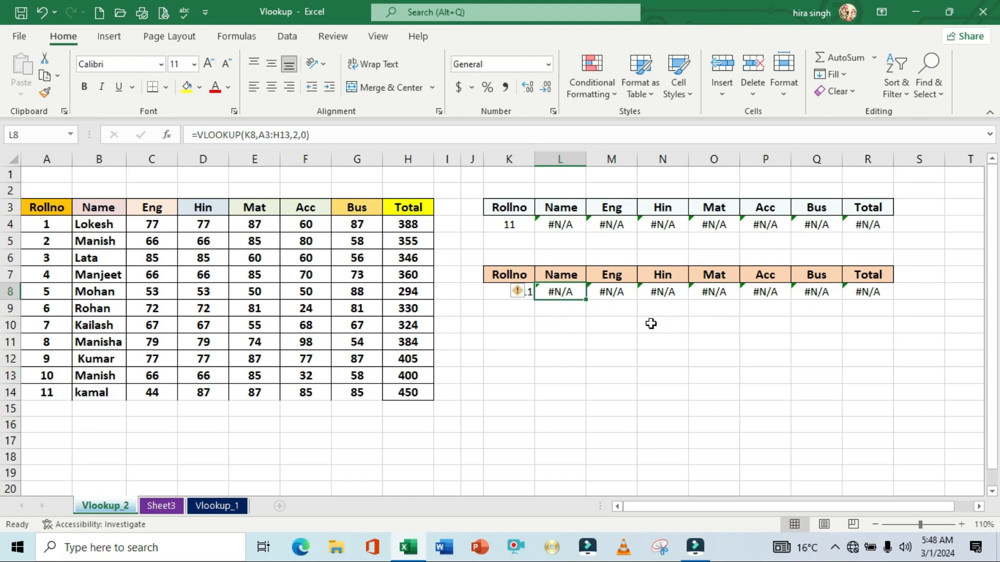
Begin a VLOOKUP formula in L9 with K8 as the lookup value
{"action": "left_click", "coordinate": [575, 309]}
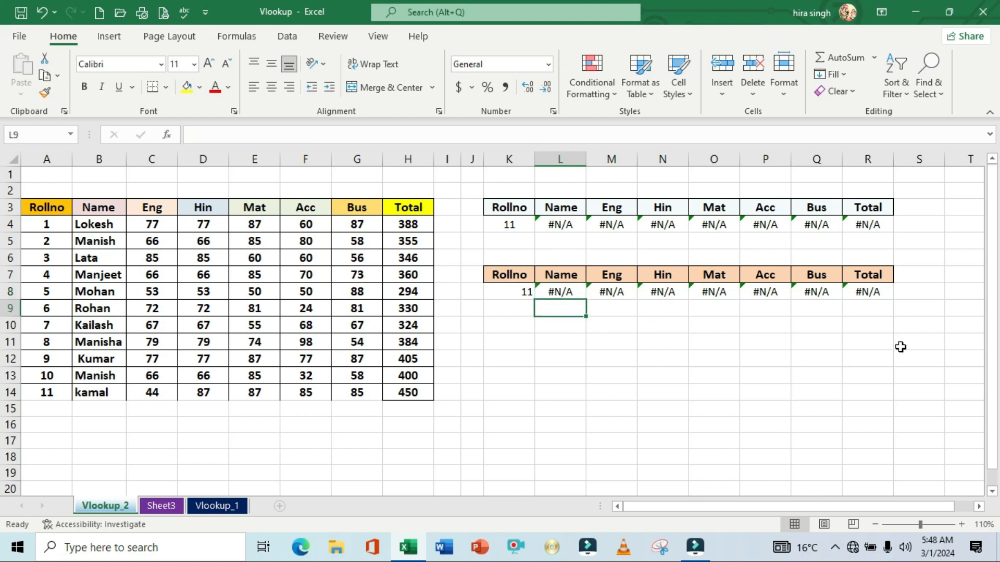
{"action": "type", "text": "=vl"}
{"action": "key", "text": "Tab"}
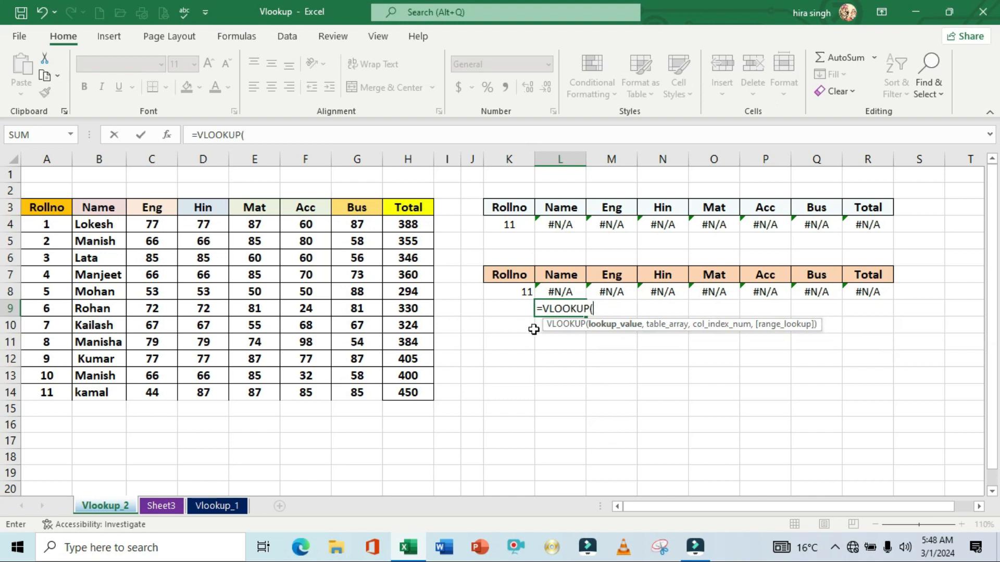
{"action": "left_click", "coordinate": [504, 292]}
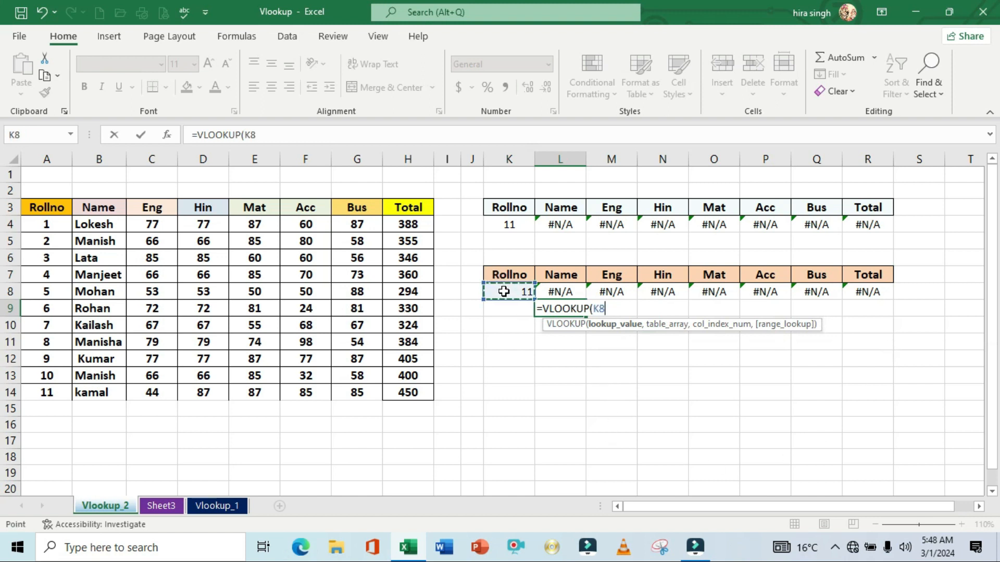
{"action": "type", "text": ","}
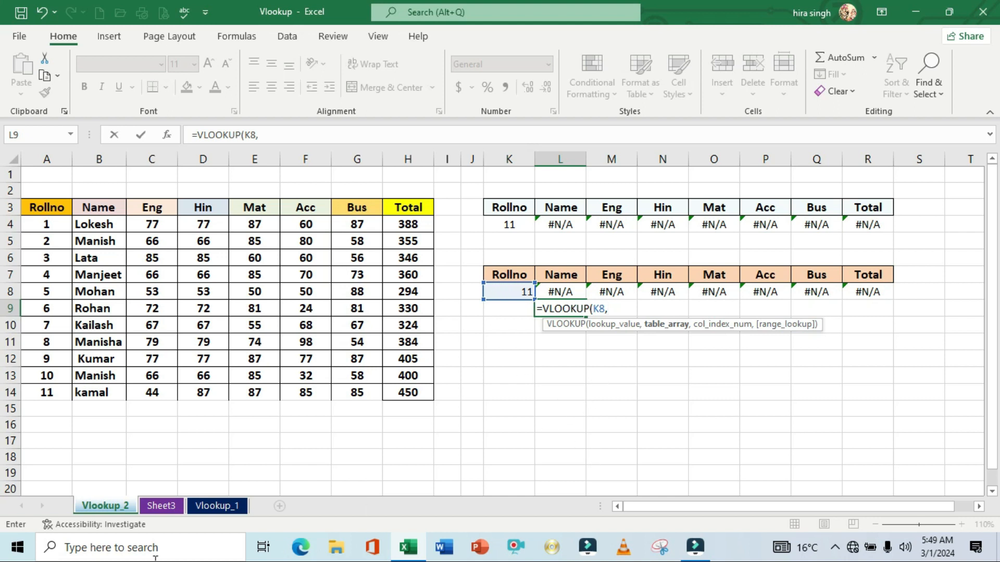
{"action": "left_click", "coordinate": [54, 208]}
{"action": "left_click_drag", "start_coordinate": [78, 212], "coordinate": [427, 398]}
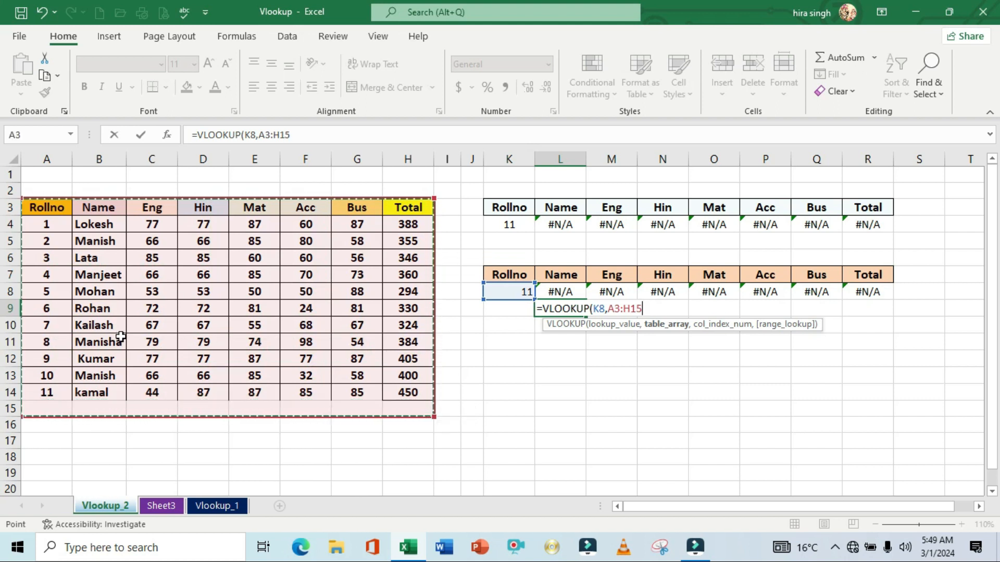
{"action": "key", "text": "BackSpace"}
{"action": "key", "text": "BackSpace"}
{"action": "key", "text": "BackSpace"}
{"action": "key", "text": "BackSpace"}
{"action": "key", "text": "BackSpace"}
{"action": "key", "text": "BackSpace"}
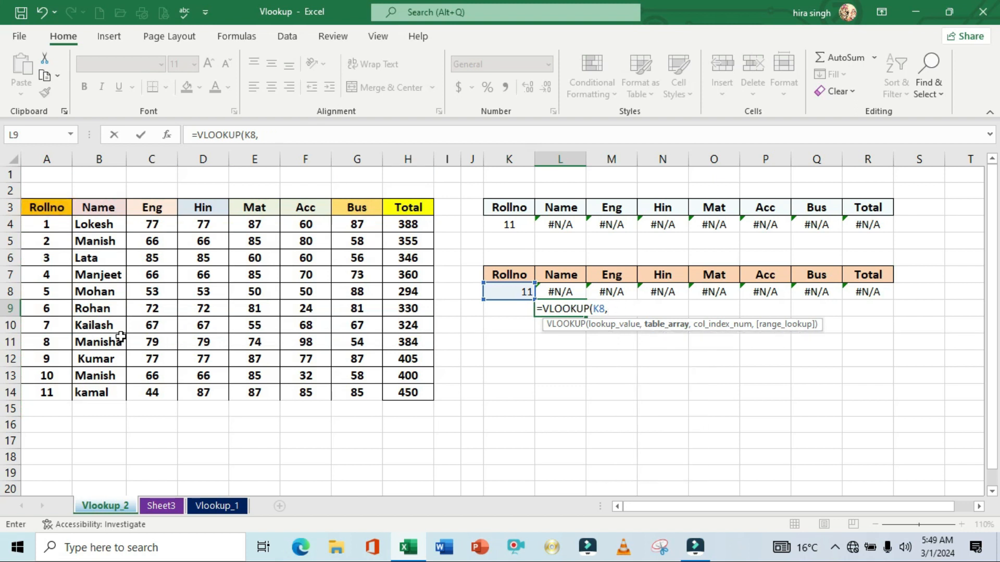
Complete the L9 lookup with whole columns A:H as the table array, column index 2 and exact match 0
{"action": "left_click_drag", "start_coordinate": [54, 154], "coordinate": [365, 176]}
{"action": "left_click_drag", "start_coordinate": [396, 207], "coordinate": [422, 205]}
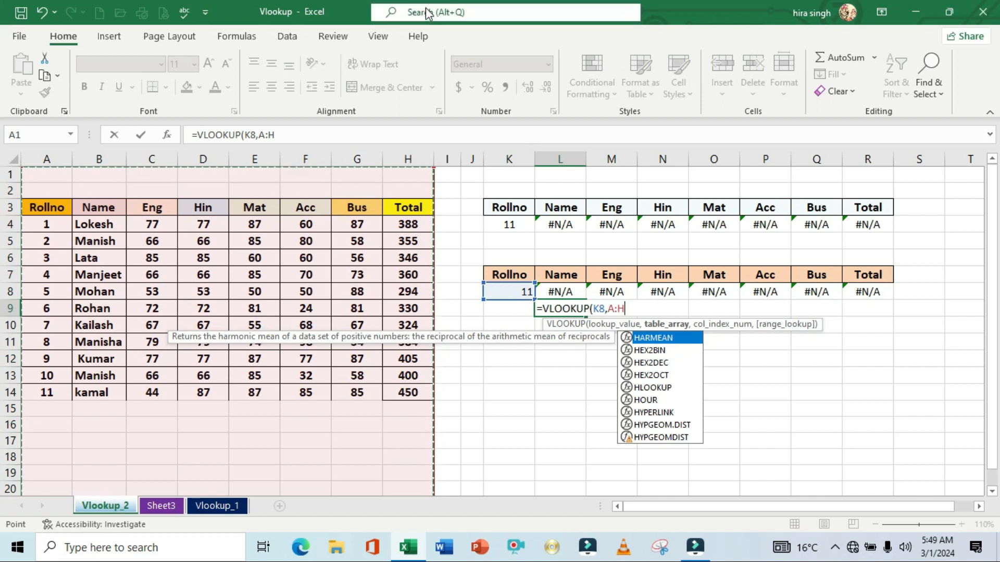
{"action": "type", "text": ",2"}
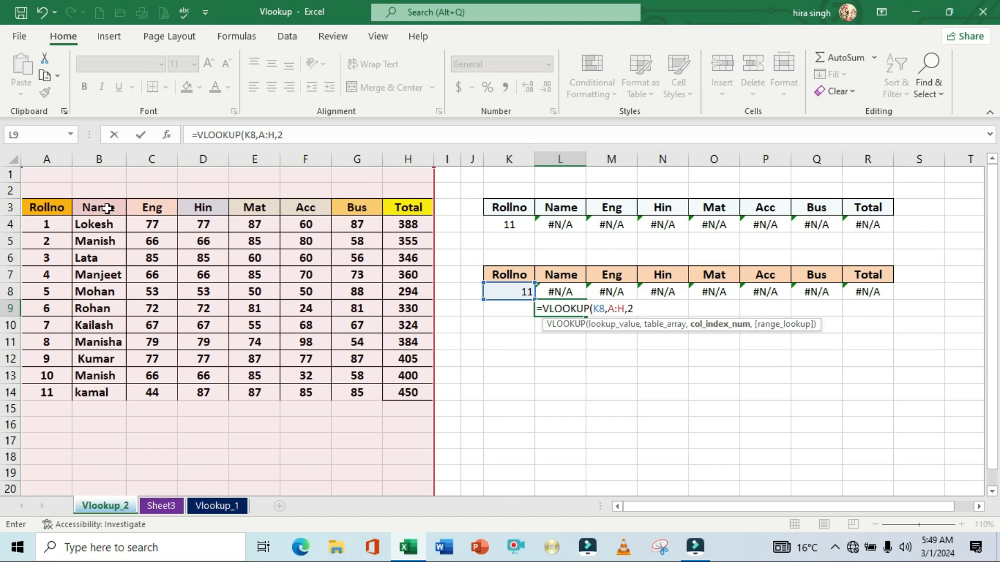
{"action": "type", "text": ","}
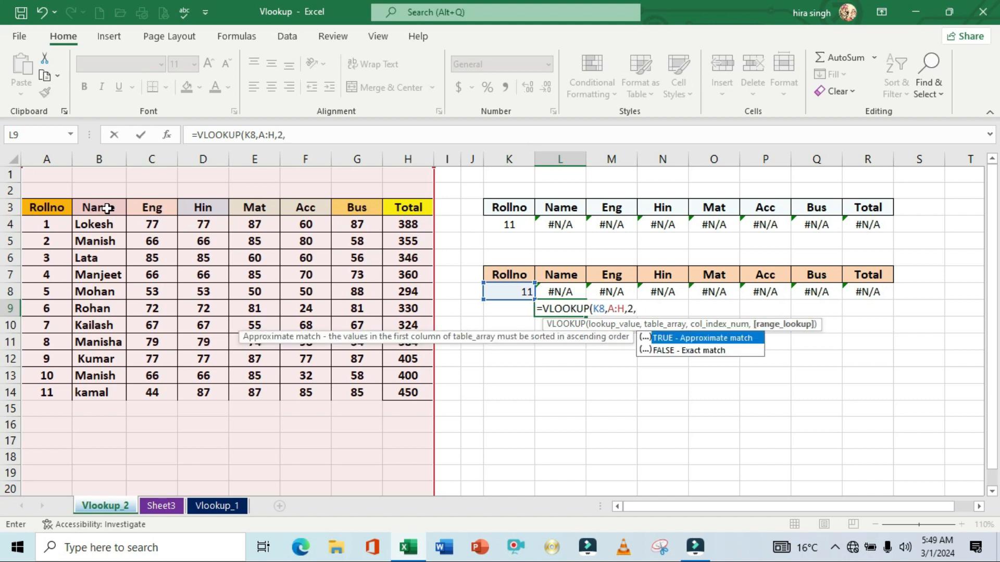
{"action": "type", "text": "0"}
{"action": "key", "text": "Return"}
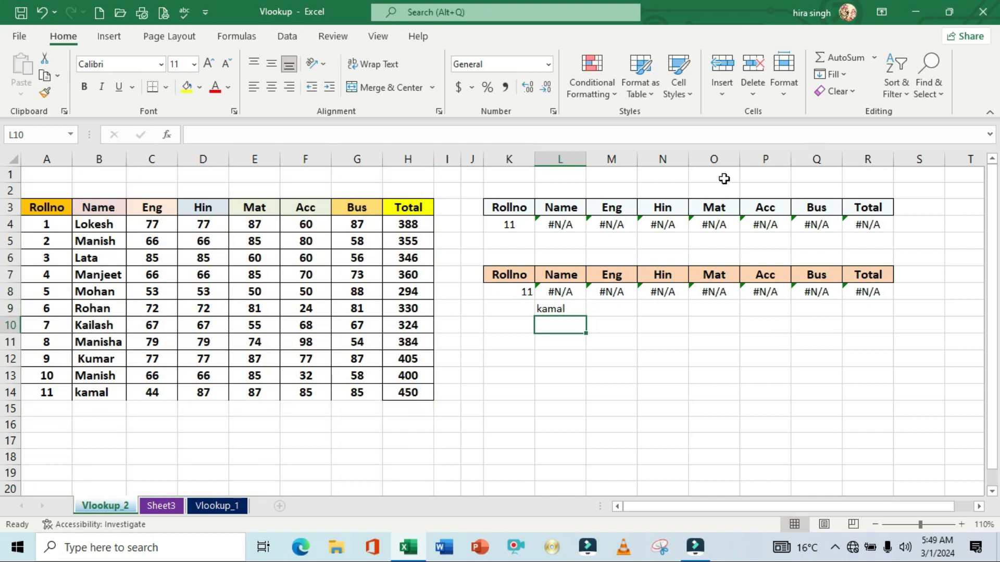
Try filling the L9 lookup formula across to R9
{"action": "left_click", "coordinate": [561, 311]}
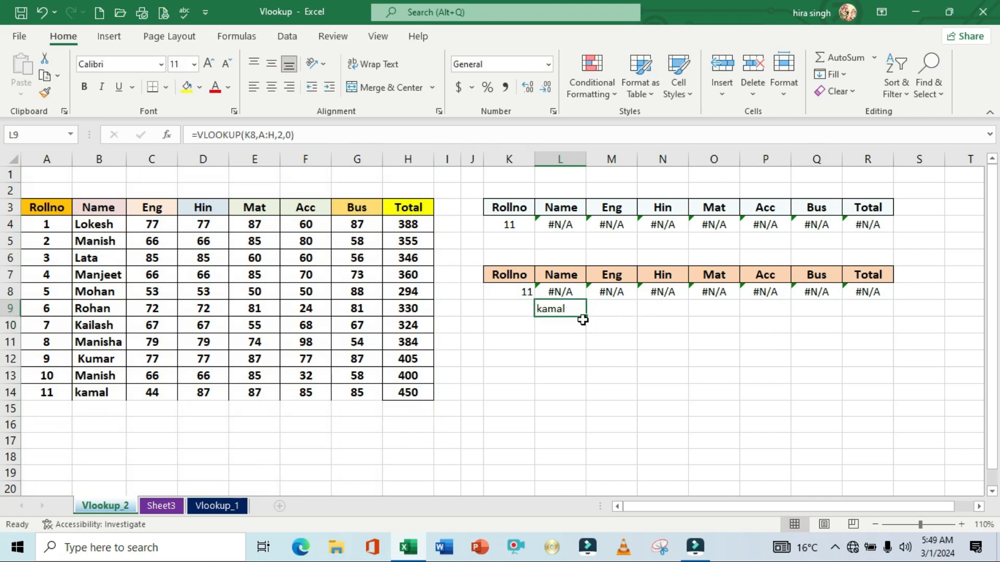
{"action": "left_click_drag", "start_coordinate": [588, 317], "coordinate": [889, 316]}
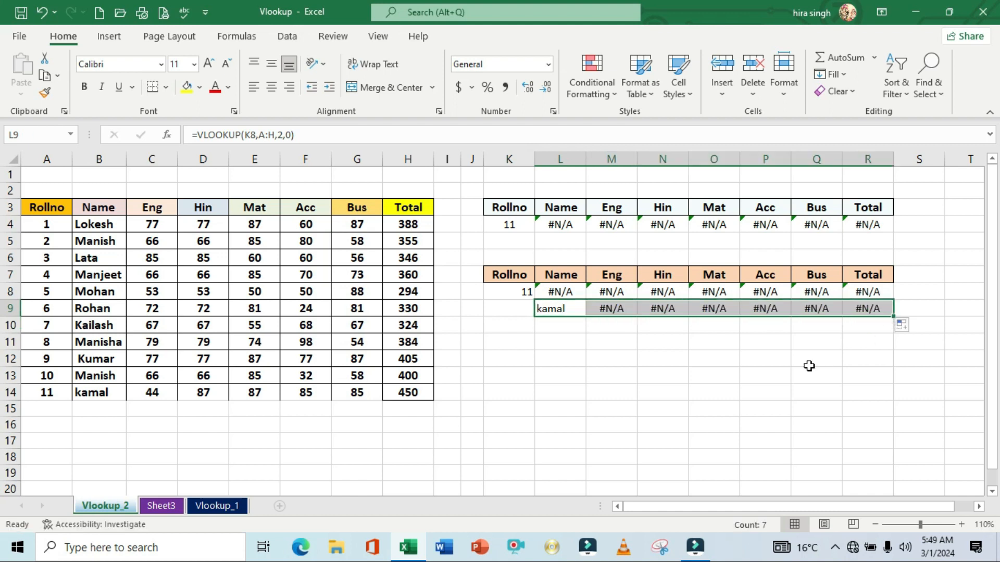
{"action": "left_click", "coordinate": [563, 359]}
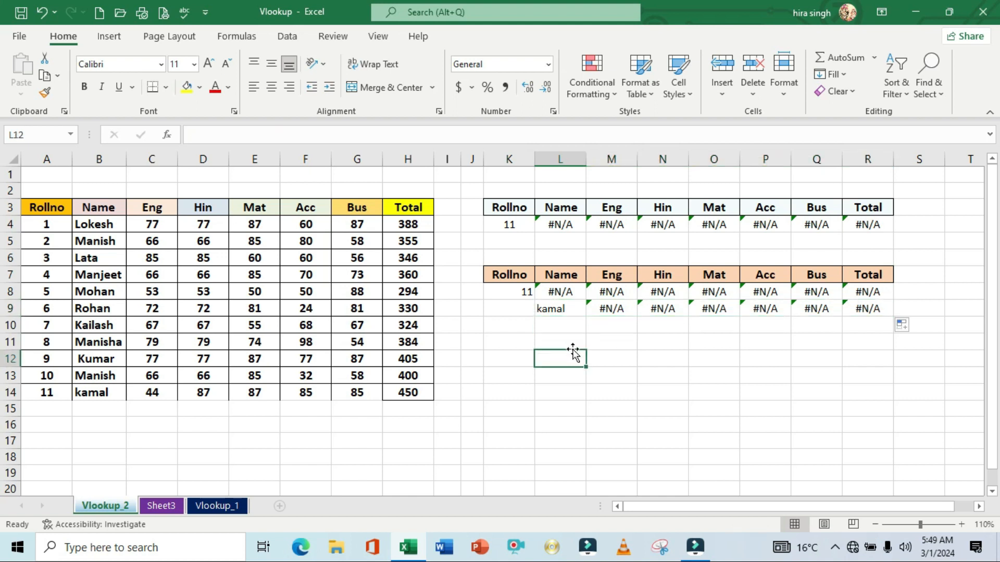
Make the lookup value and table array in the L9 formula absolute as $K$8 and $A:$H
{"action": "double_click", "coordinate": [567, 308]}
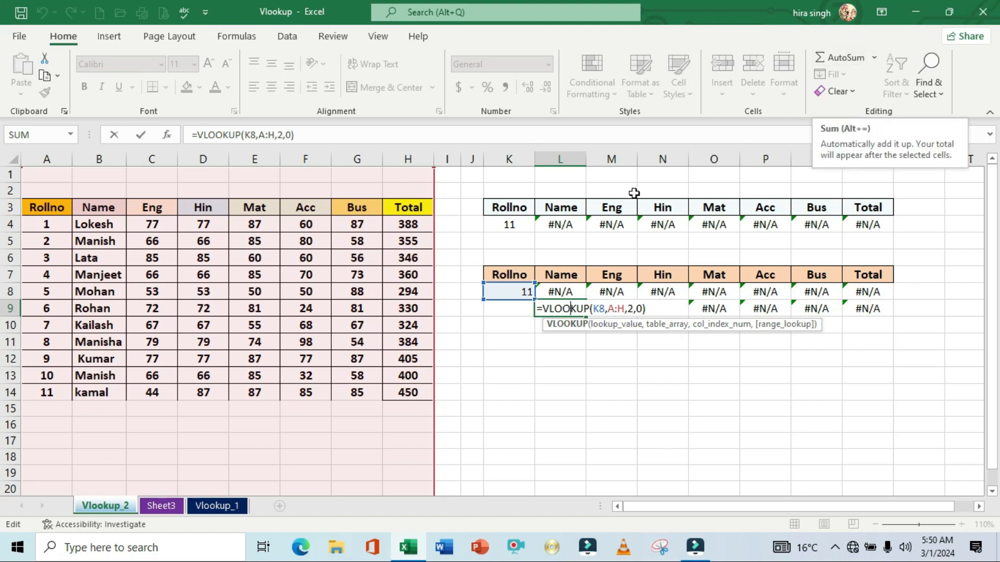
{"action": "left_click", "coordinate": [599, 307]}
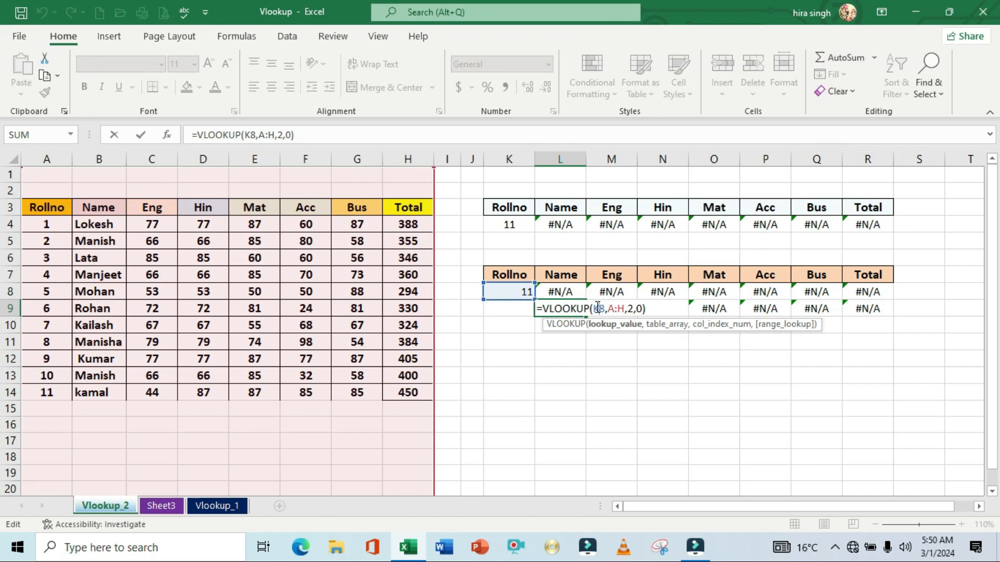
{"action": "key", "text": "F4"}
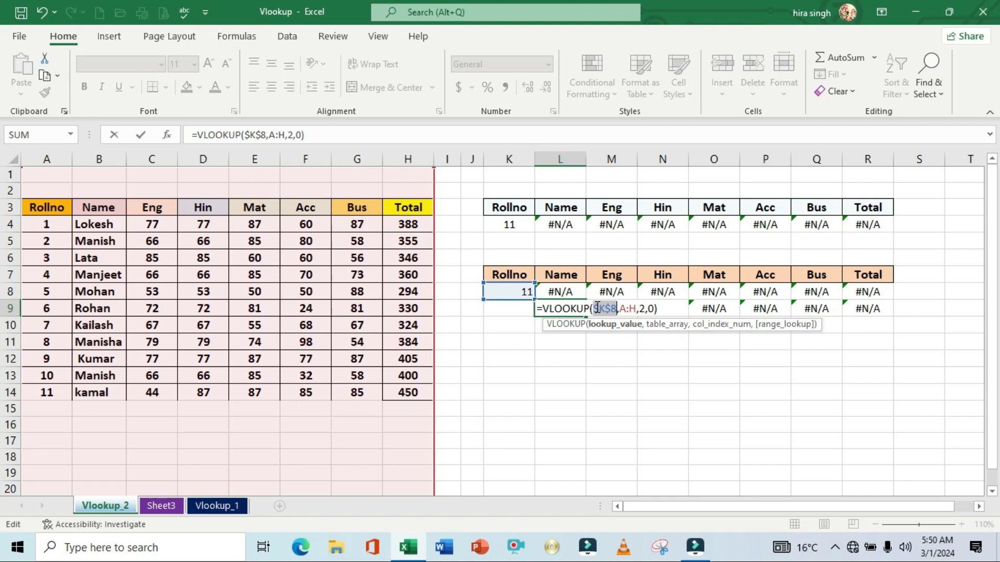
{"action": "double_click", "coordinate": [624, 309]}
{"action": "left_click_drag", "start_coordinate": [633, 311], "coordinate": [635, 311]}
{"action": "key", "text": "F4"}
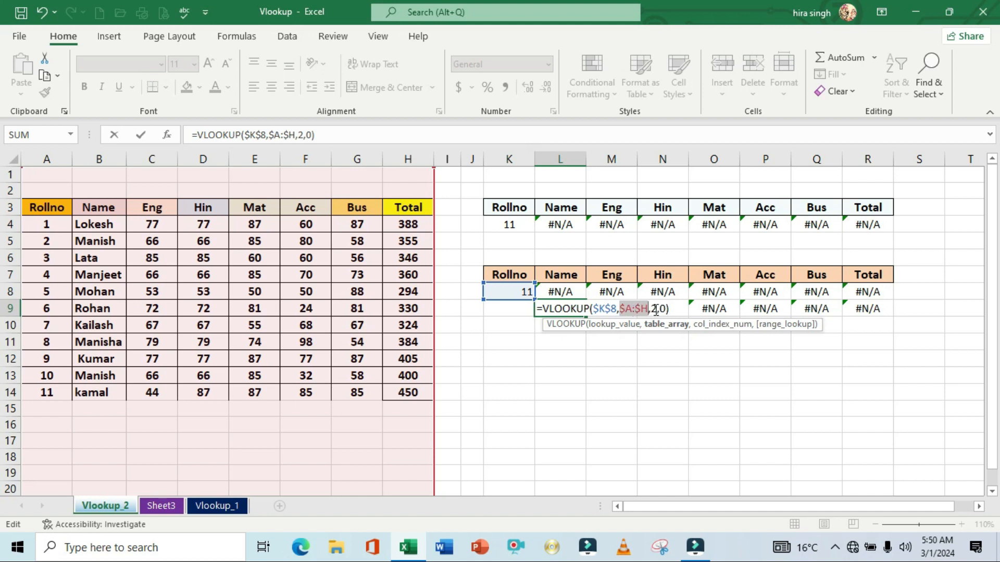
Replace the column index in the L9 formula with COLUMN(B16) and fill the formula across to R9
{"action": "left_click", "coordinate": [656, 311]}
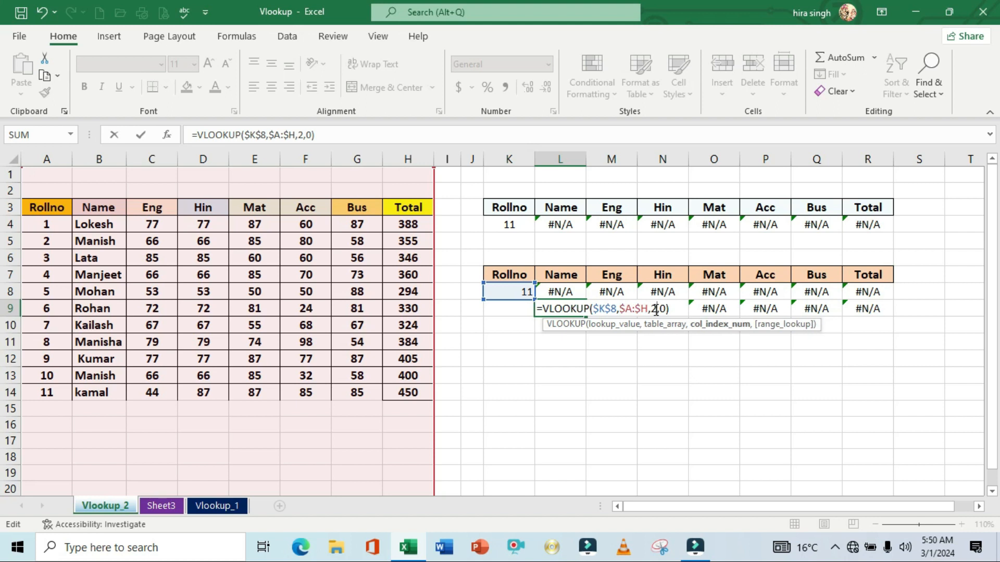
{"action": "key", "text": "BackSpace"}
{"action": "type", "text": "co"}
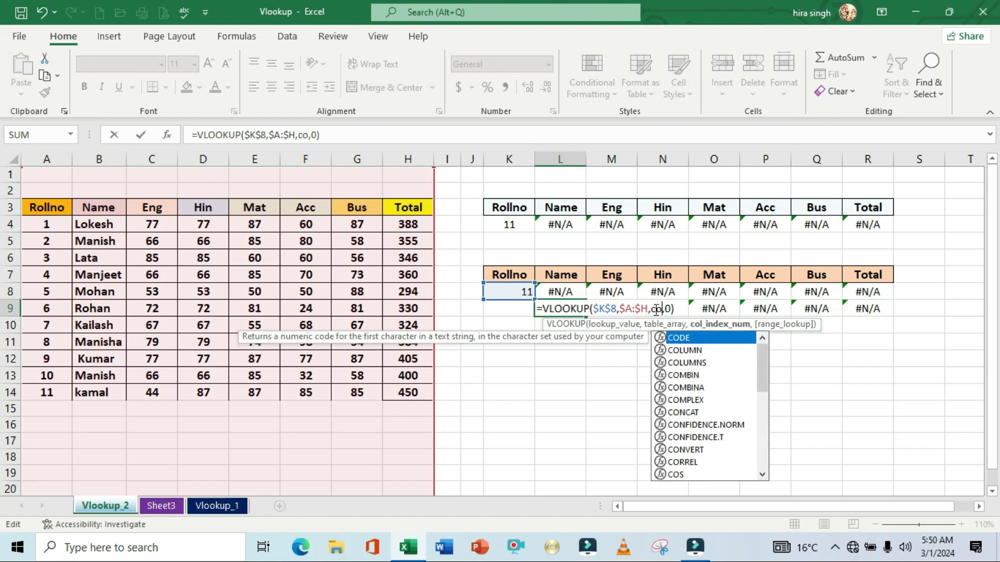
{"action": "key", "text": "Down"}
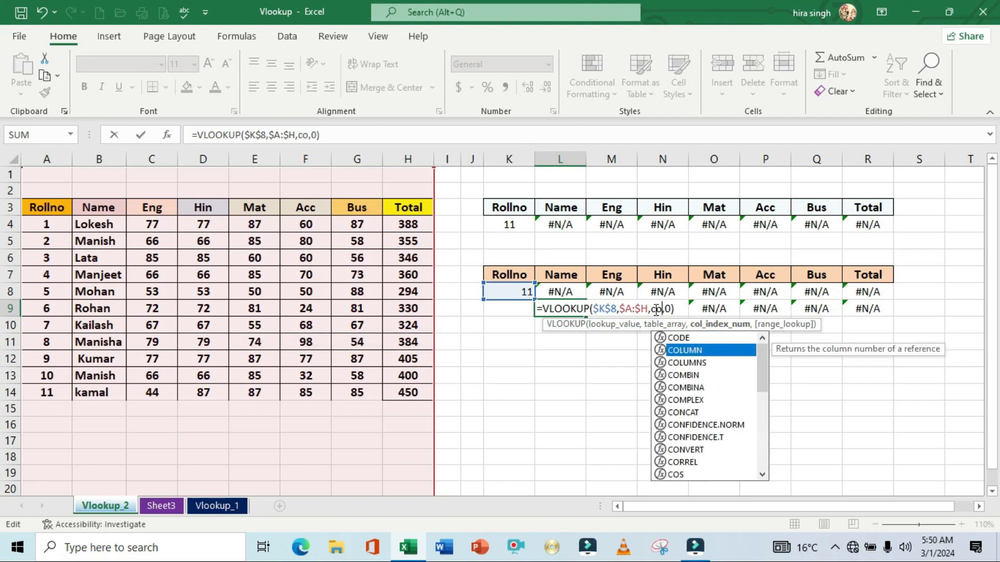
{"action": "key", "text": "Tab"}
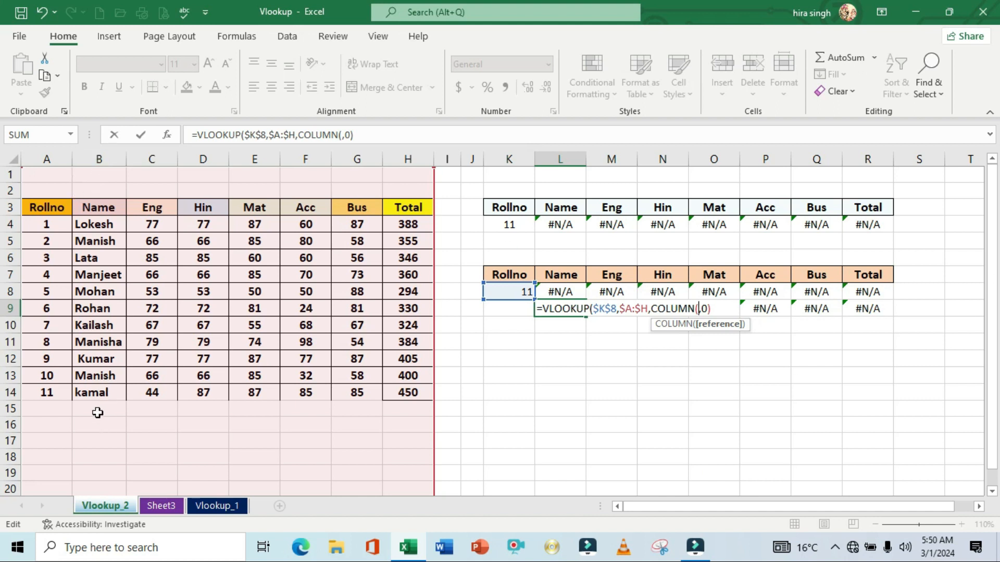
{"action": "left_click_drag", "start_coordinate": [101, 429], "coordinate": [101, 441]}
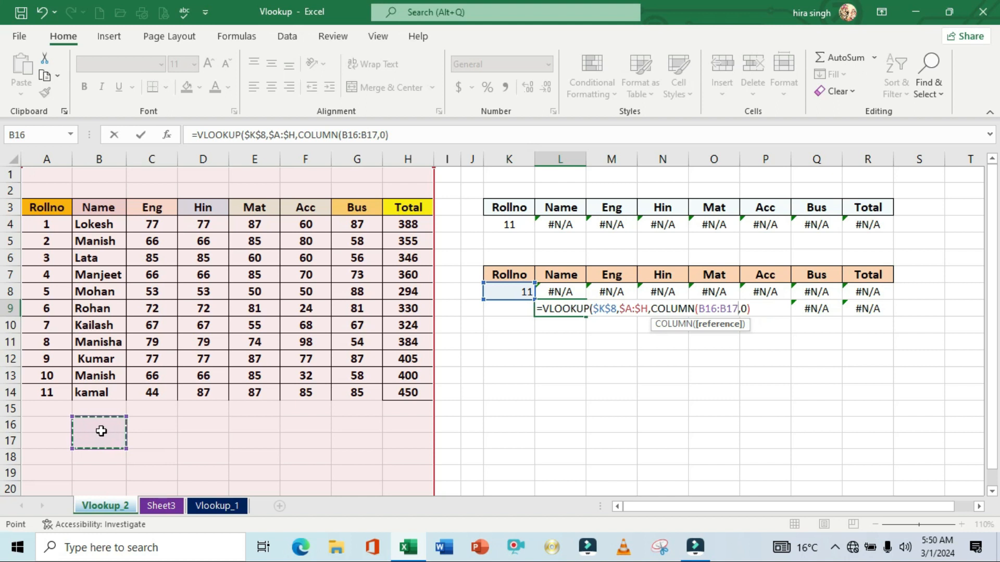
{"action": "left_click", "coordinate": [100, 428]}
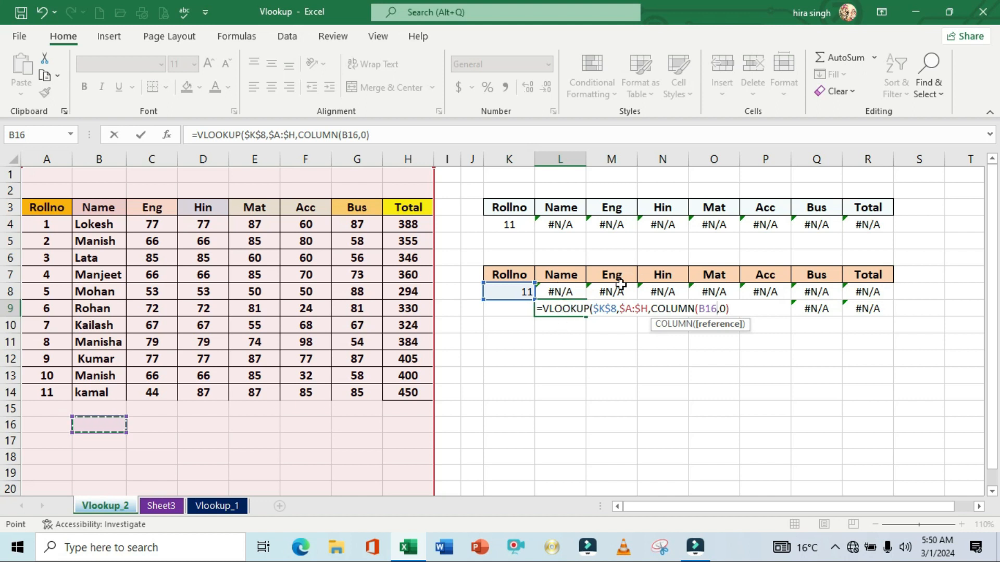
{"action": "type", "text": ")"}
{"action": "key", "text": "Return"}
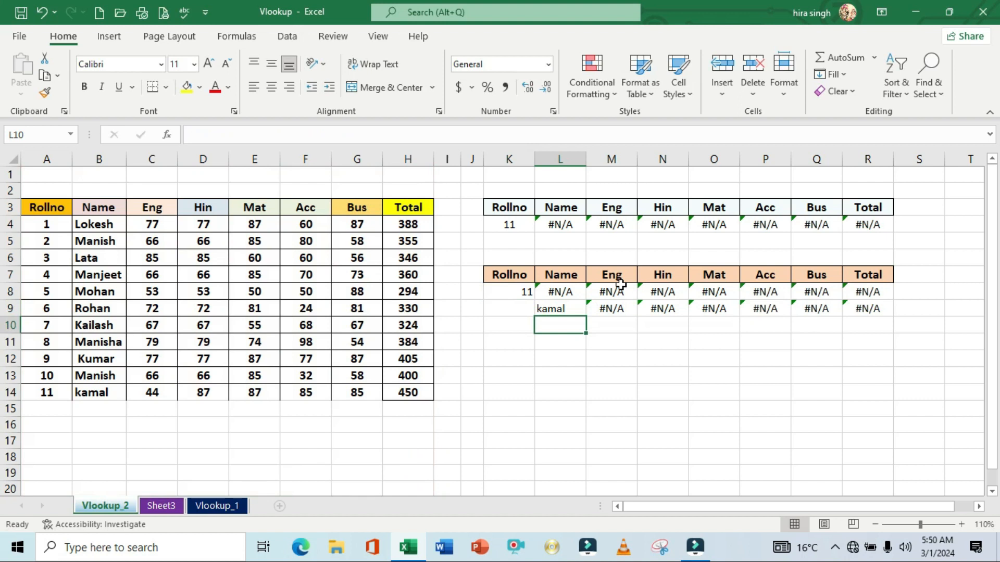
{"action": "left_click", "coordinate": [573, 310]}
{"action": "left_click_drag", "start_coordinate": [586, 316], "coordinate": [876, 317]}
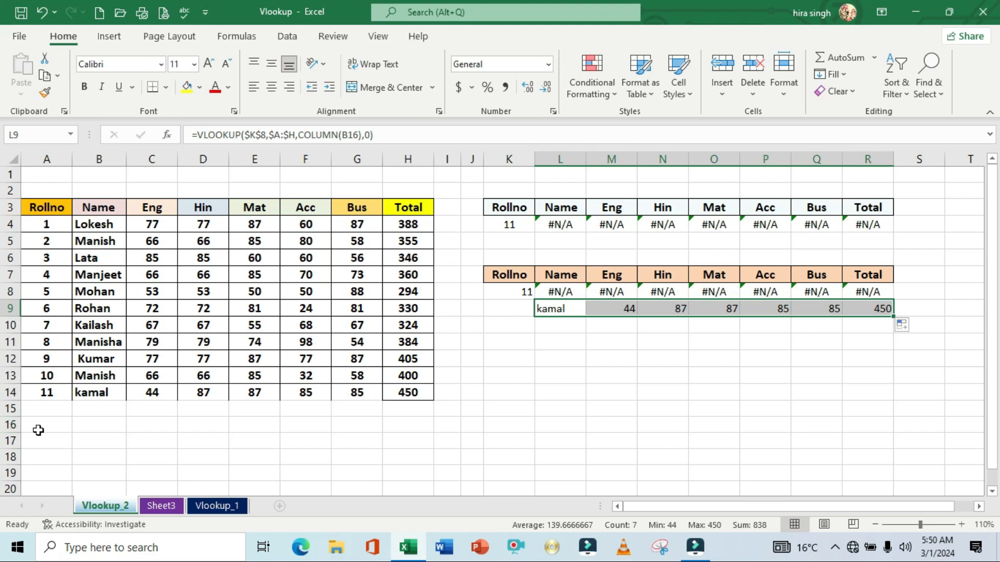
Start a new record in row 15 of the source table with roll number 12 and the student's name
{"action": "left_click", "coordinate": [46, 410]}
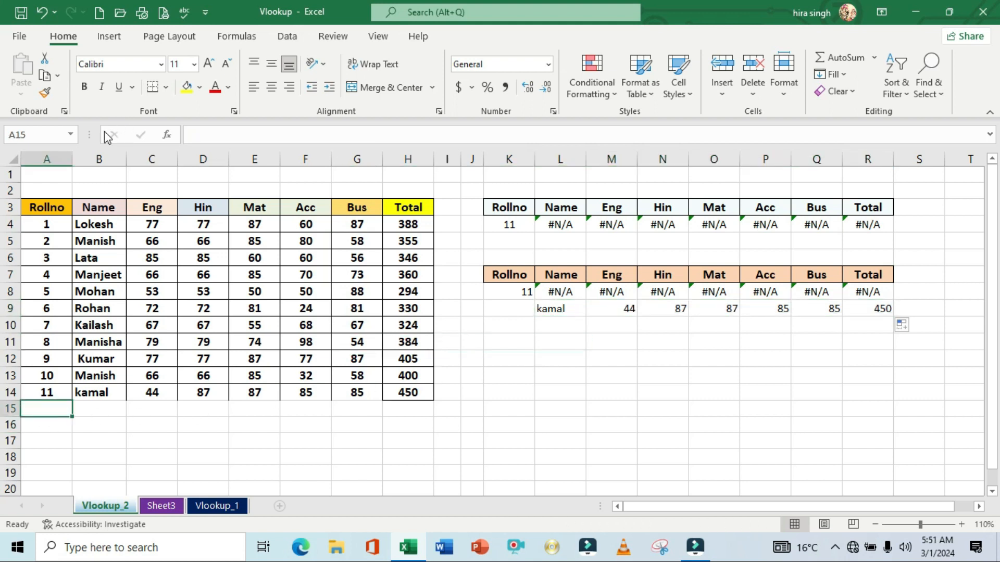
{"action": "type", "text": "12"}
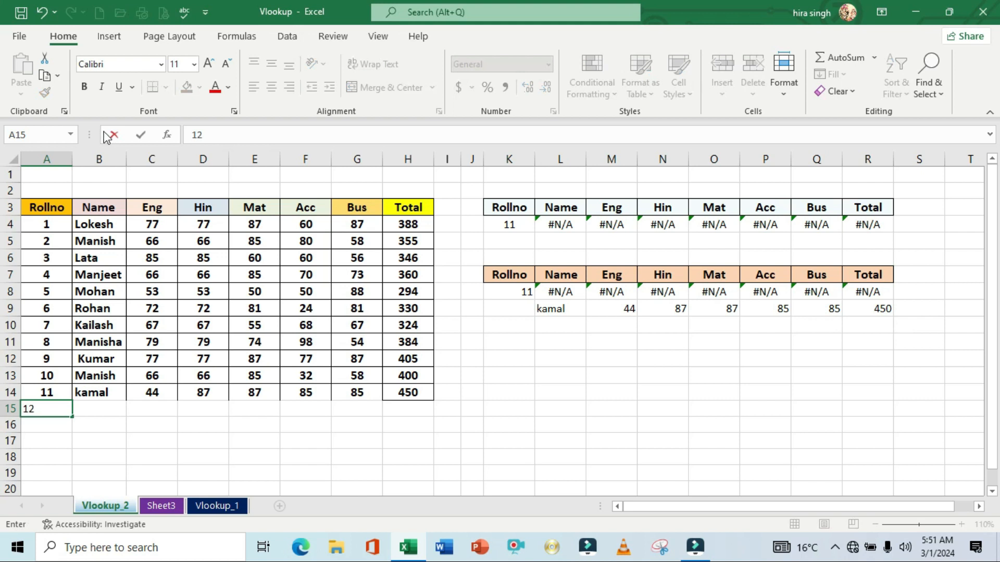
{"action": "key", "text": "Tab"}
{"action": "type", "text": "sonu"}
{"action": "key", "text": "Tab"}
Fill in row 15 with Eng 78, Hin 89, Mat 98, Acc 77, Bus 58 and a total of 542
{"action": "type", "text": "78"}
{"action": "key", "text": "Tab"}
{"action": "type", "text": "89"}
{"action": "key", "text": "Tab"}
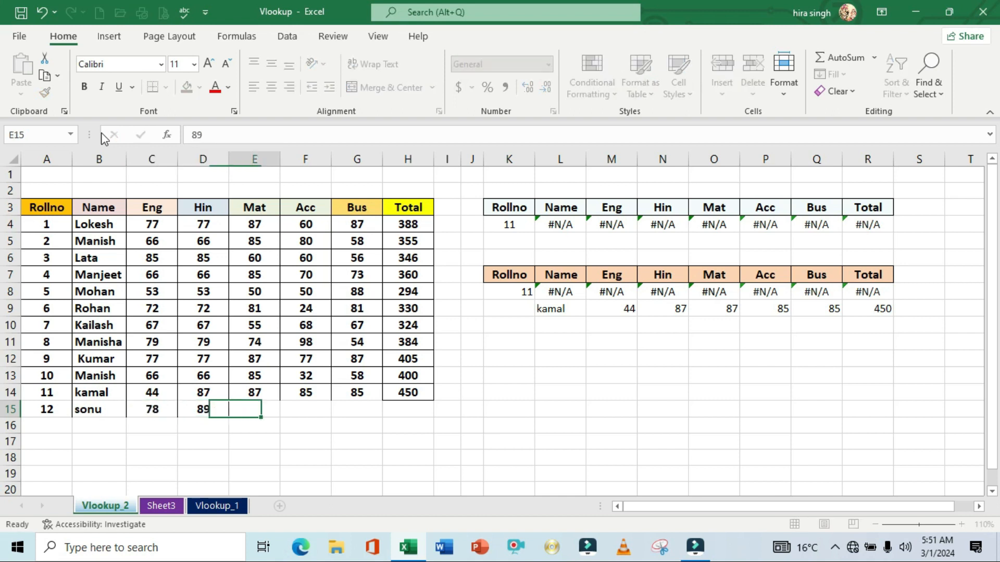
{"action": "type", "text": "98"}
{"action": "key", "text": "Tab"}
{"action": "type", "text": "77"}
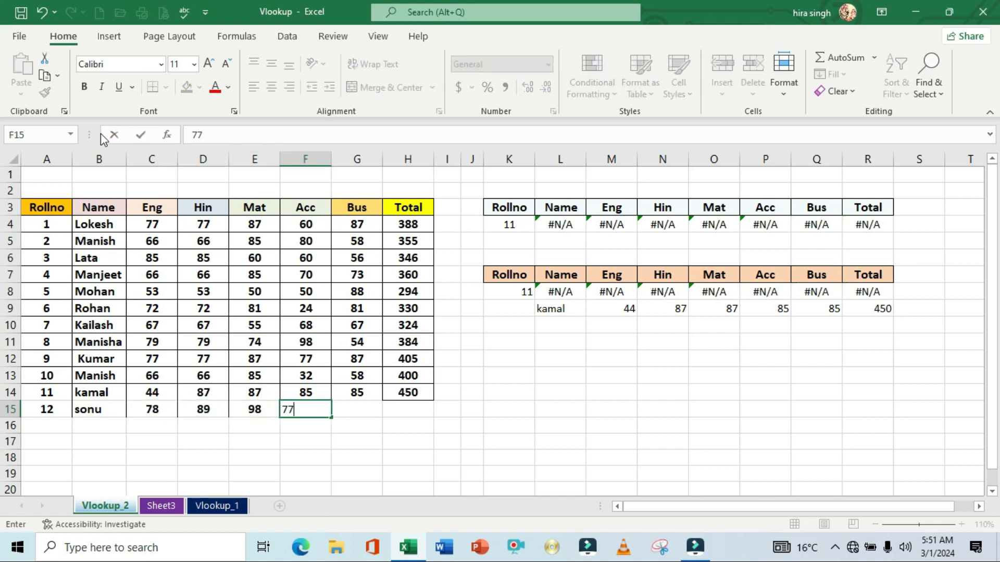
{"action": "key", "text": "Tab"}
{"action": "type", "text": "58"}
{"action": "key", "text": "Tab"}
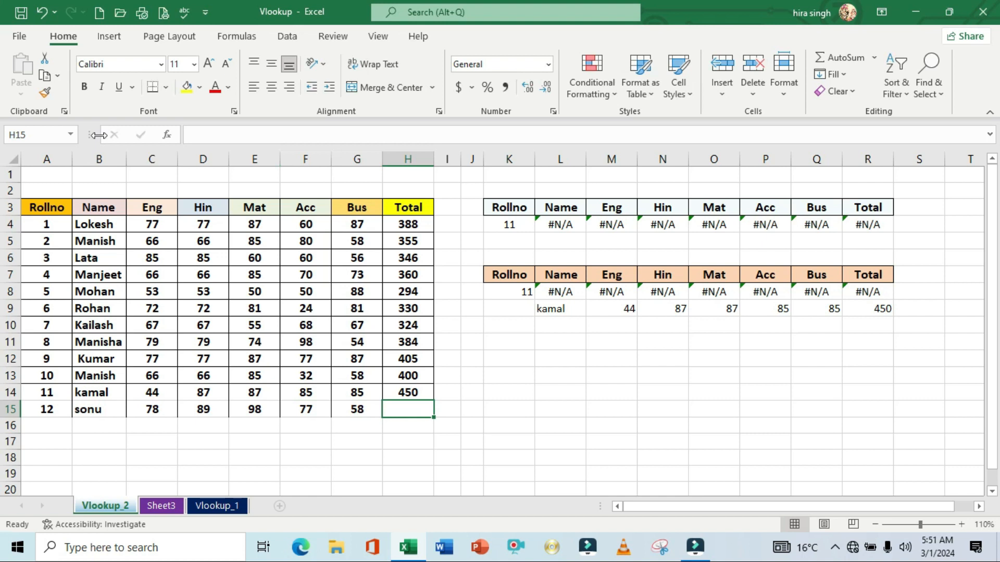
{"action": "type", "text": "542"}
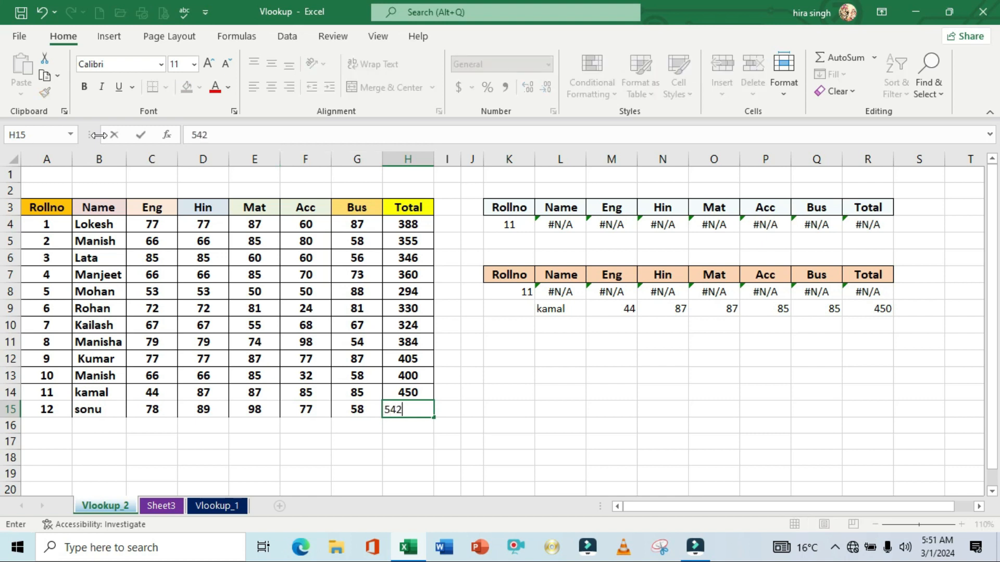
{"action": "key", "text": "Return"}
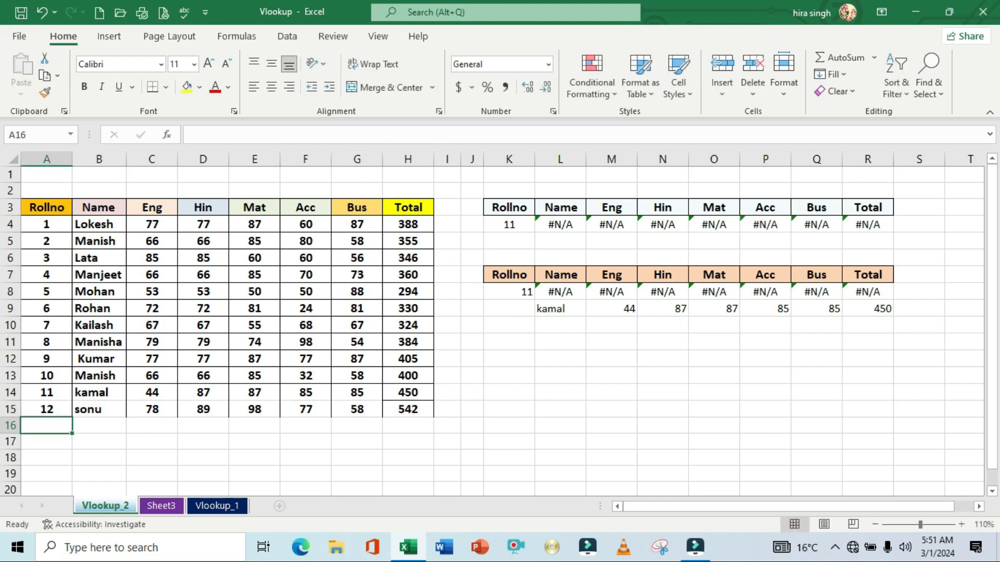
Set the roll number in both lookup tables, cells K4 and K8, to 12
{"action": "left_click", "coordinate": [517, 227]}
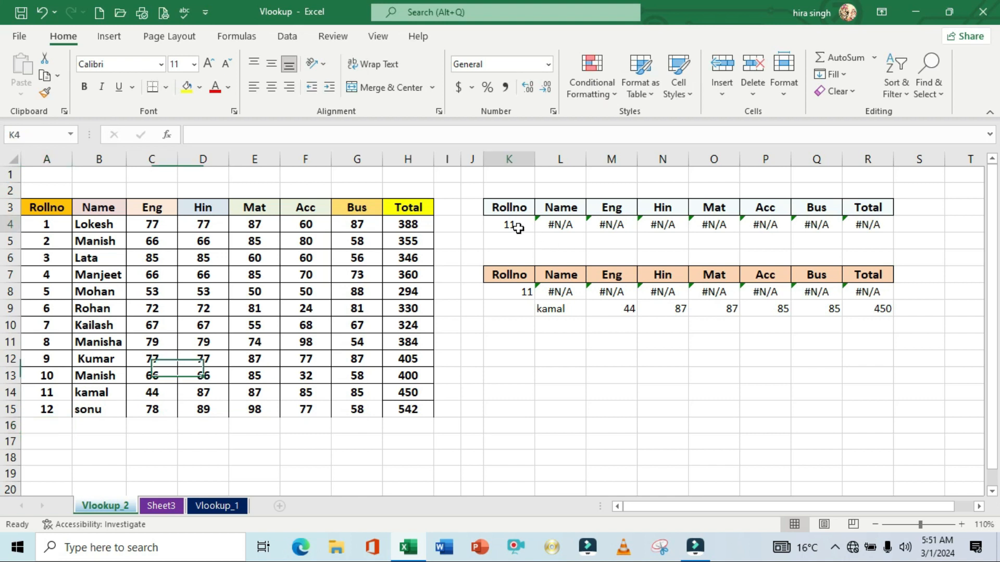
{"action": "type", "text": "12"}
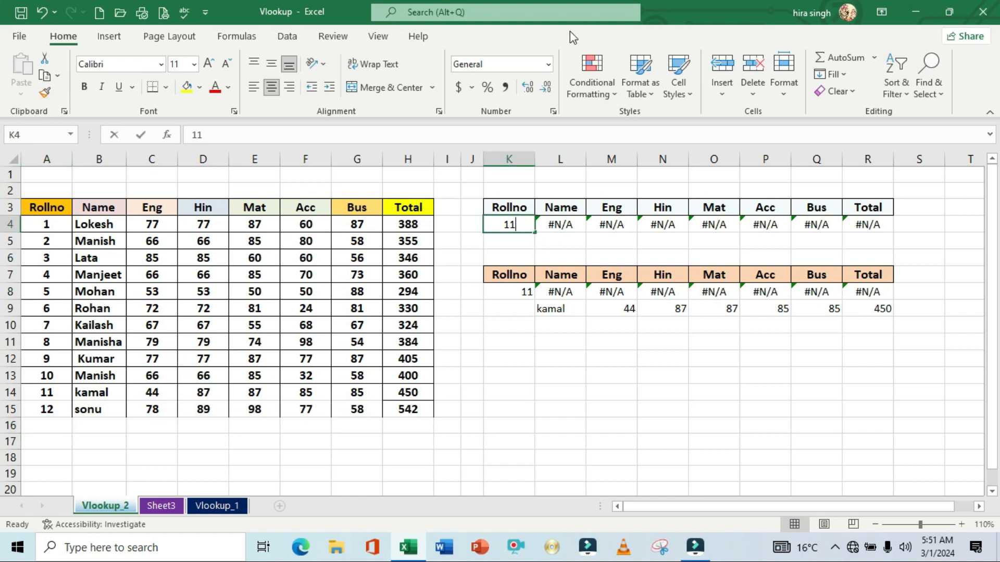
{"action": "key", "text": "Return"}
{"action": "key", "text": "Down"}
{"action": "key", "text": "Down"}
{"action": "key", "text": "Down"}
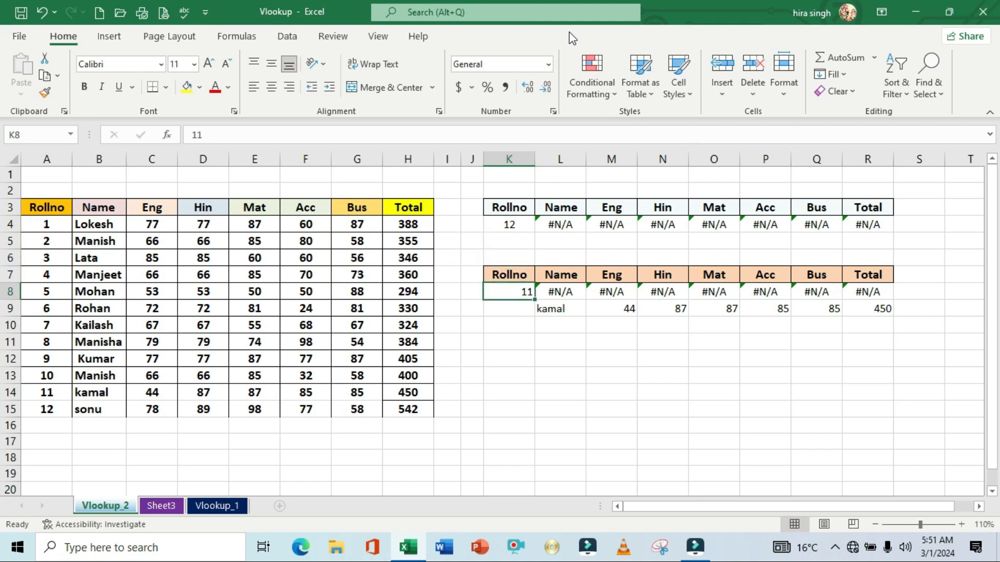
{"action": "type", "text": "12"}
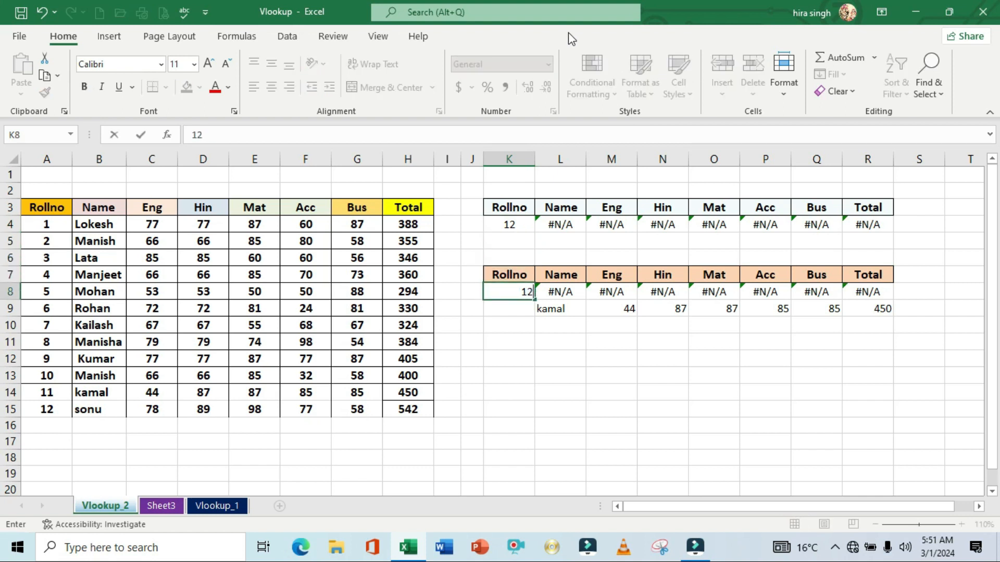
{"action": "key", "text": "Return"}
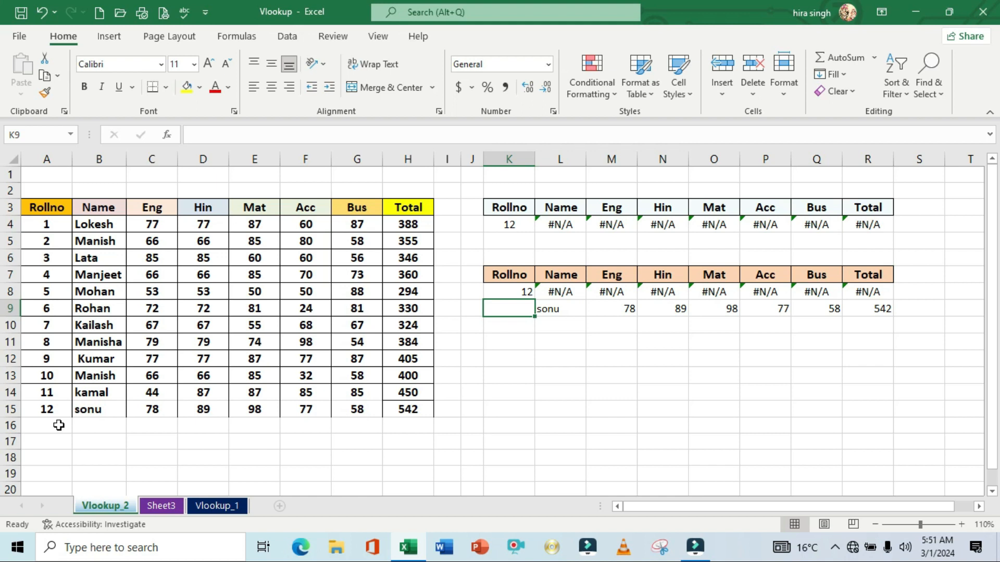
Examine the references used by the VLOOKUP formula in L9, leaving the formula as it is
{"action": "left_click", "coordinate": [563, 311]}
{"action": "double_click", "coordinate": [563, 310]}
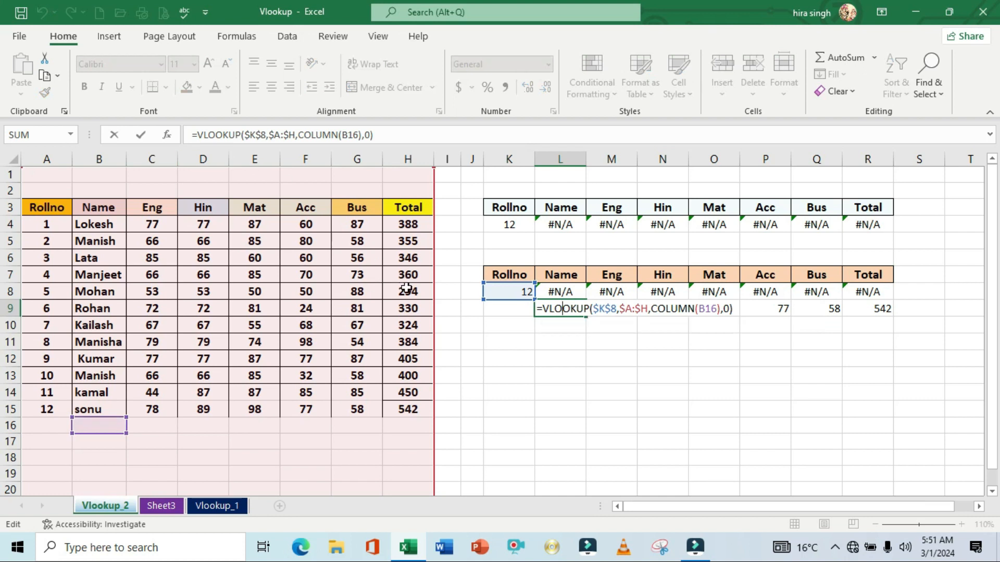
{"action": "key", "text": "Return"}
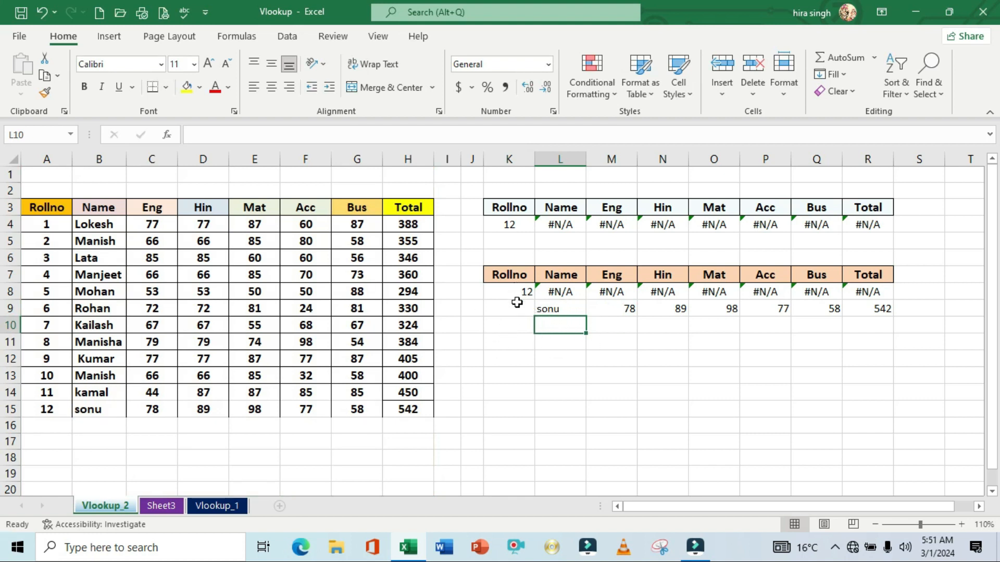
On Sheet3, start a VLOOKUP formula in B2 with A2 as the lookup value
{"action": "left_click", "coordinate": [161, 507]}
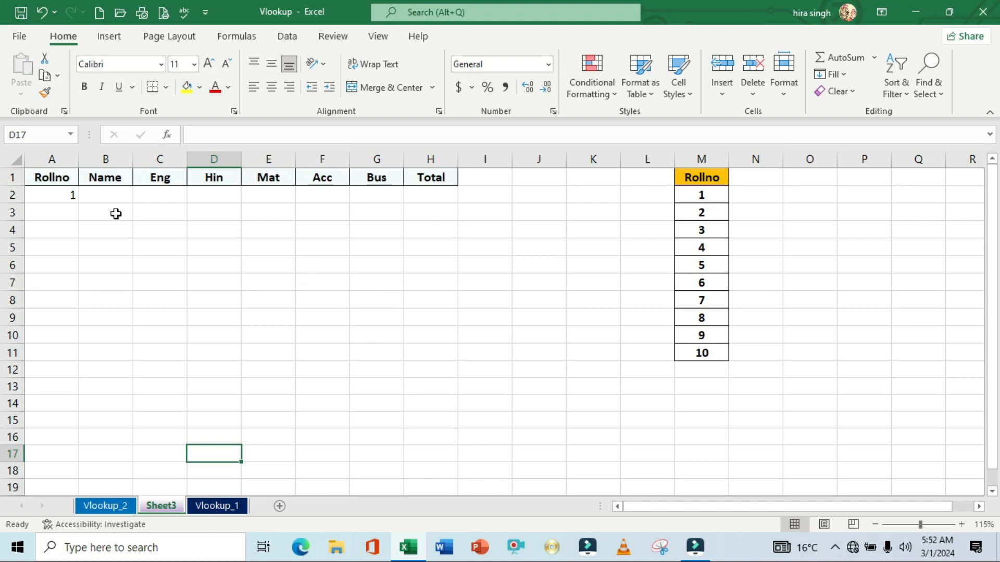
{"action": "left_click", "coordinate": [113, 196]}
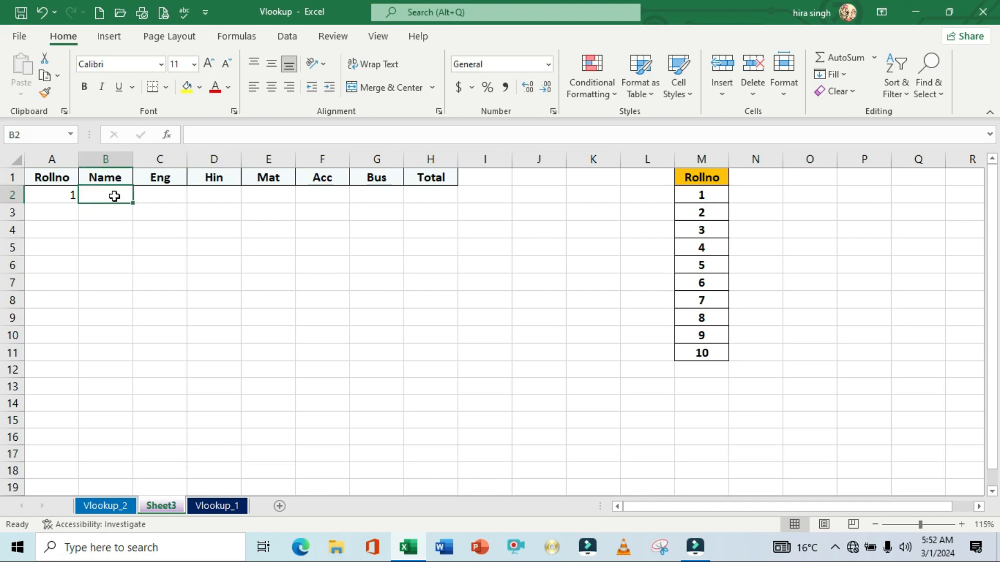
{"action": "type", "text": "=vl"}
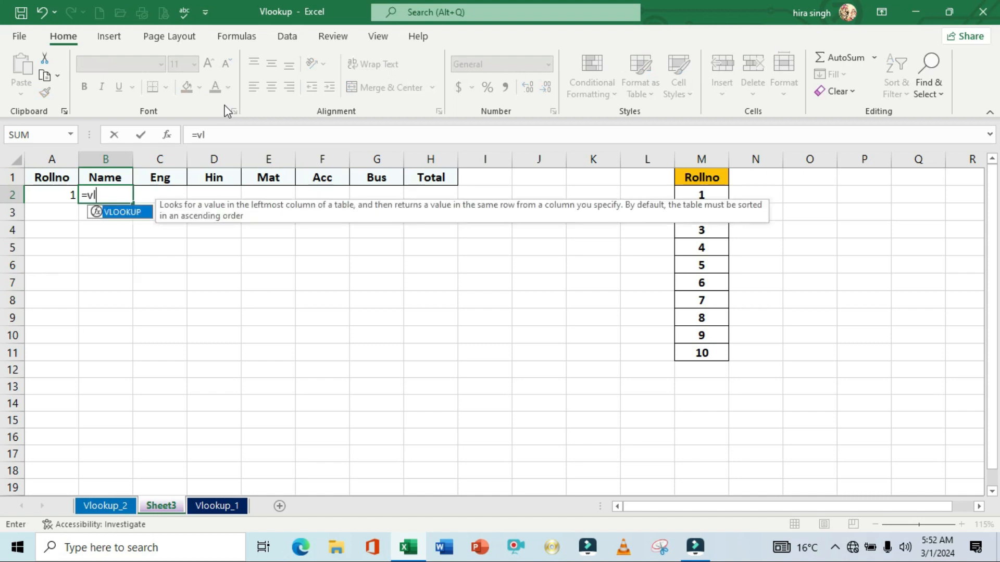
{"action": "key", "text": "Tab"}
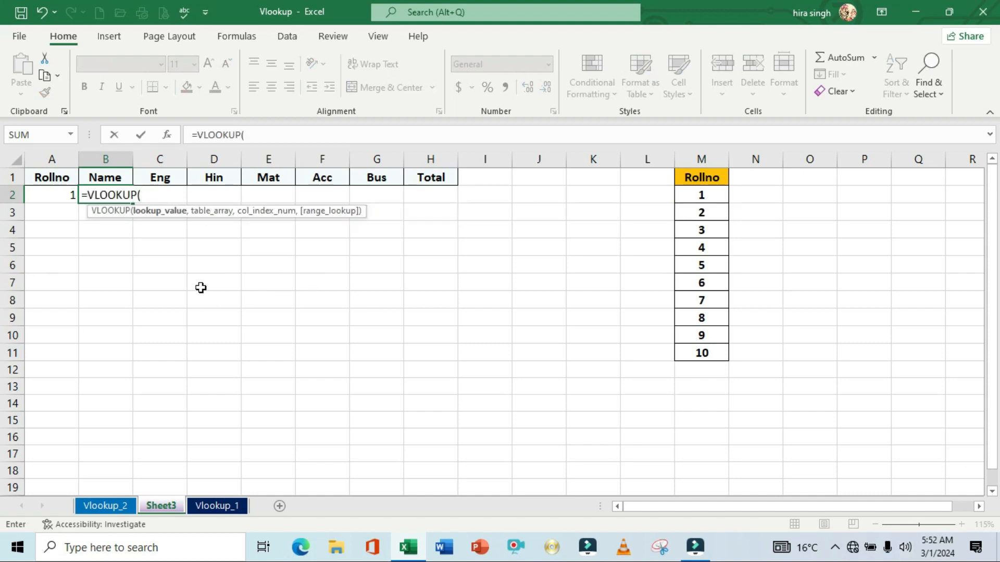
{"action": "left_click", "coordinate": [57, 197]}
{"action": "type", "text": ","}
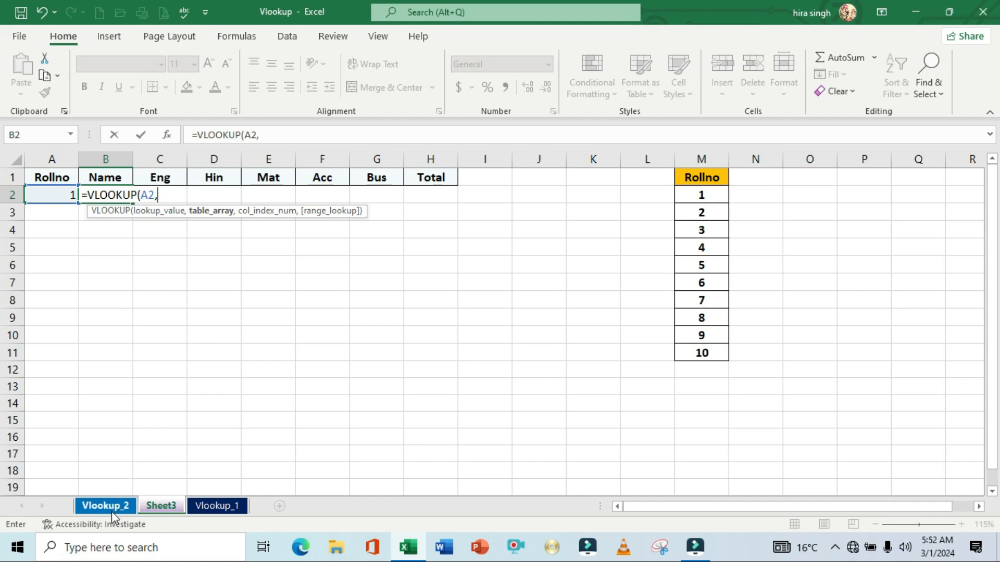
Complete the B2 formula with table array Vlookup_2!A:H, column index 2 and range lookup 0
{"action": "left_click", "coordinate": [109, 508]}
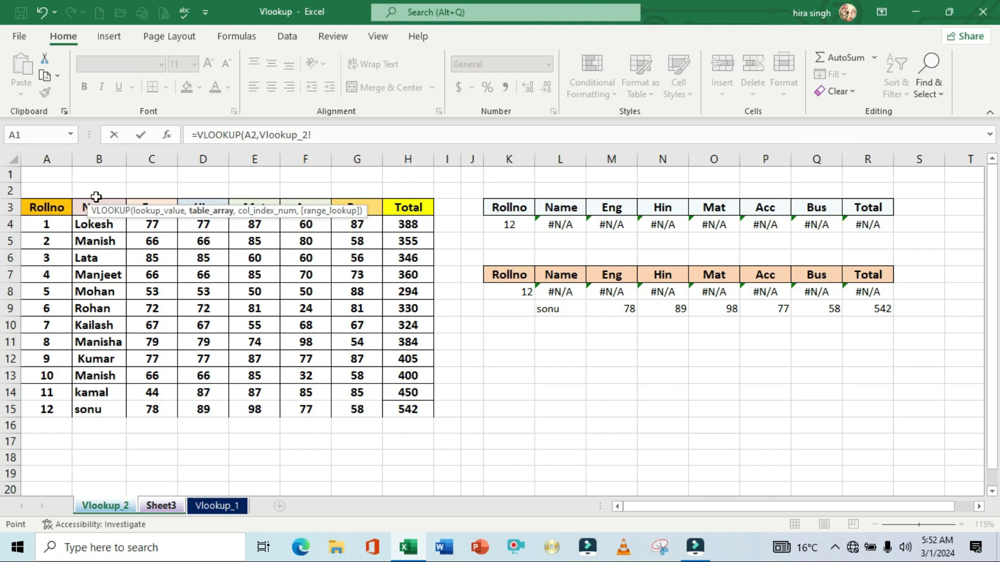
{"action": "left_click_drag", "start_coordinate": [55, 205], "coordinate": [388, 406]}
{"action": "left_click_drag", "start_coordinate": [61, 157], "coordinate": [399, 211]}
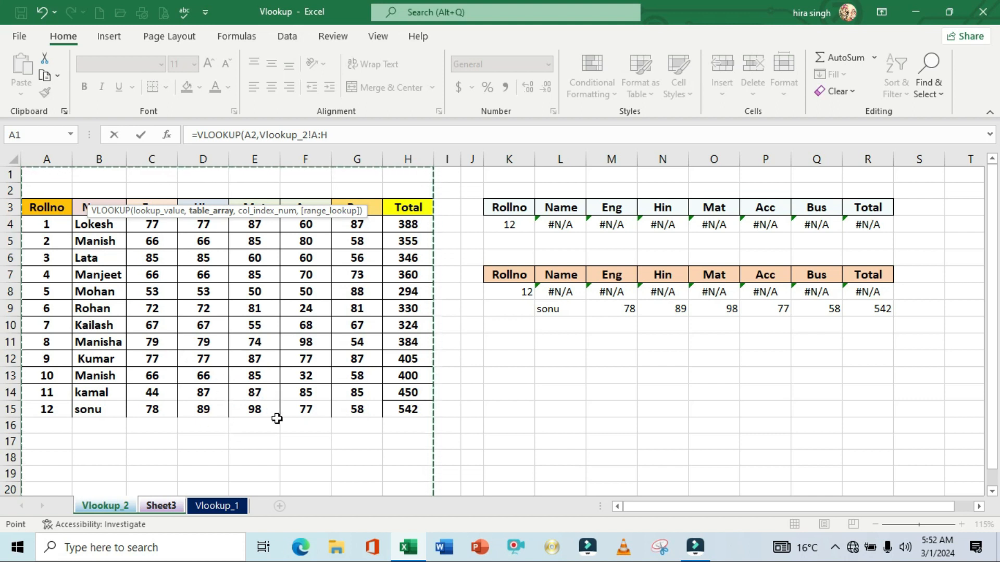
{"action": "type", "text": ",2"}
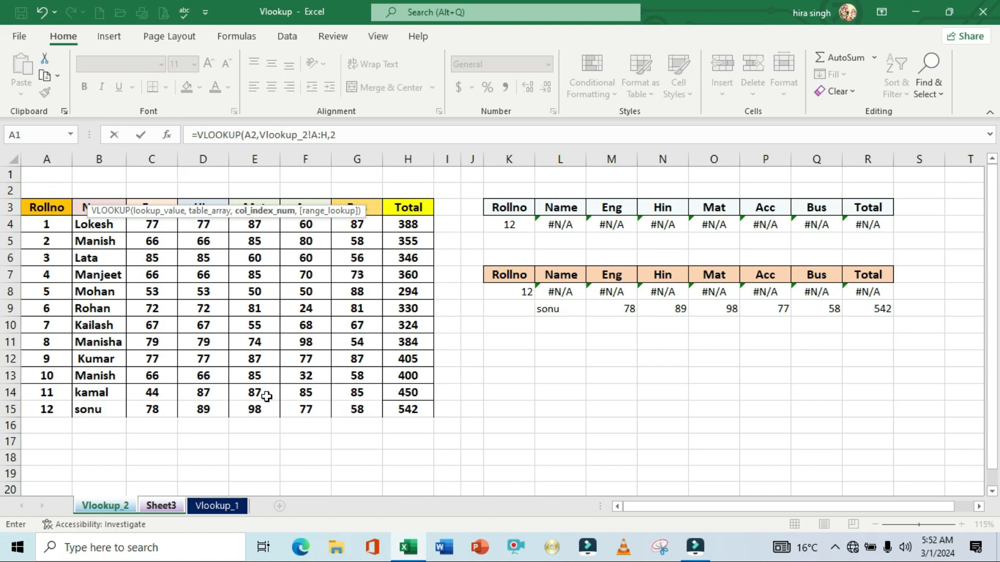
{"action": "type", "text": ",0"}
{"action": "key", "text": "Return"}
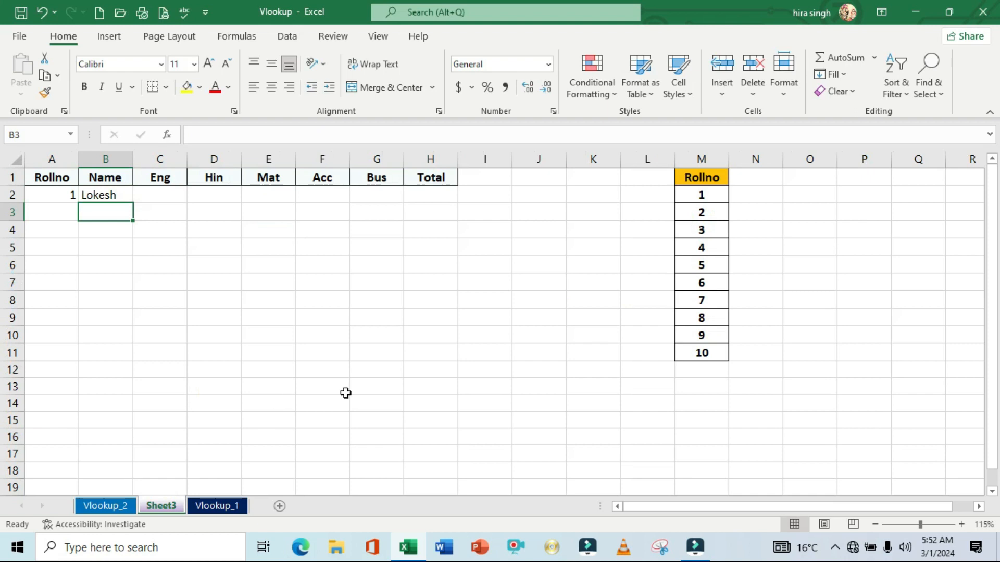
Fill the B2 formula across to H2 and set the roll number in A2 to 2
{"action": "left_click", "coordinate": [117, 196]}
{"action": "left_click_drag", "start_coordinate": [133, 204], "coordinate": [479, 219]}
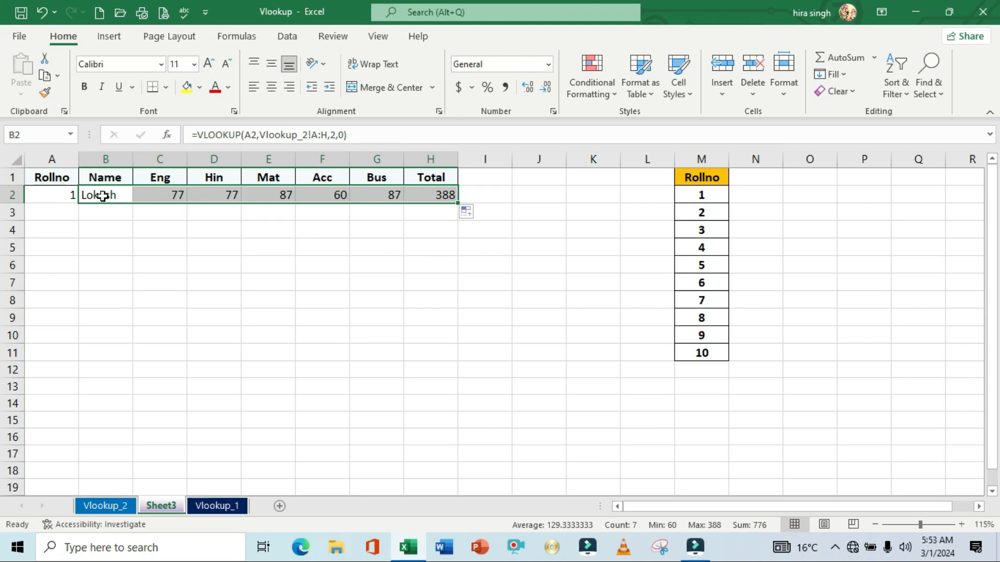
{"action": "left_click", "coordinate": [60, 196]}
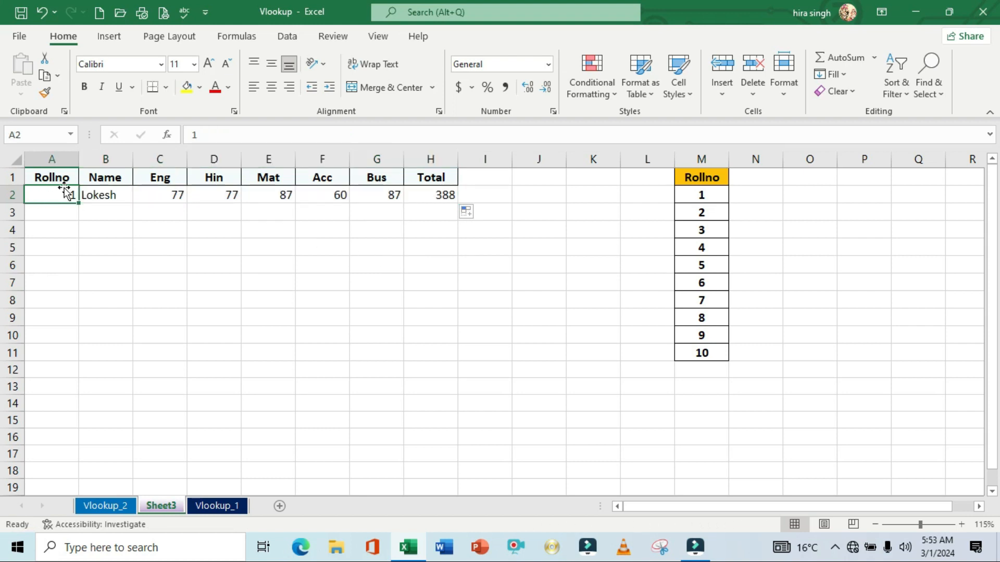
{"action": "type", "text": "2"}
{"action": "key", "text": "Return"}
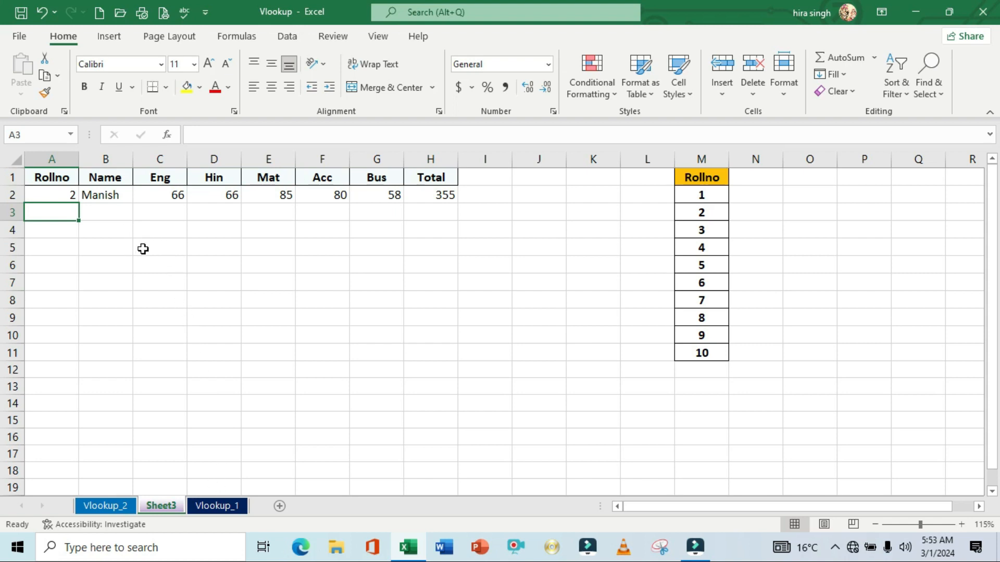
{"action": "left_click", "coordinate": [117, 199]}
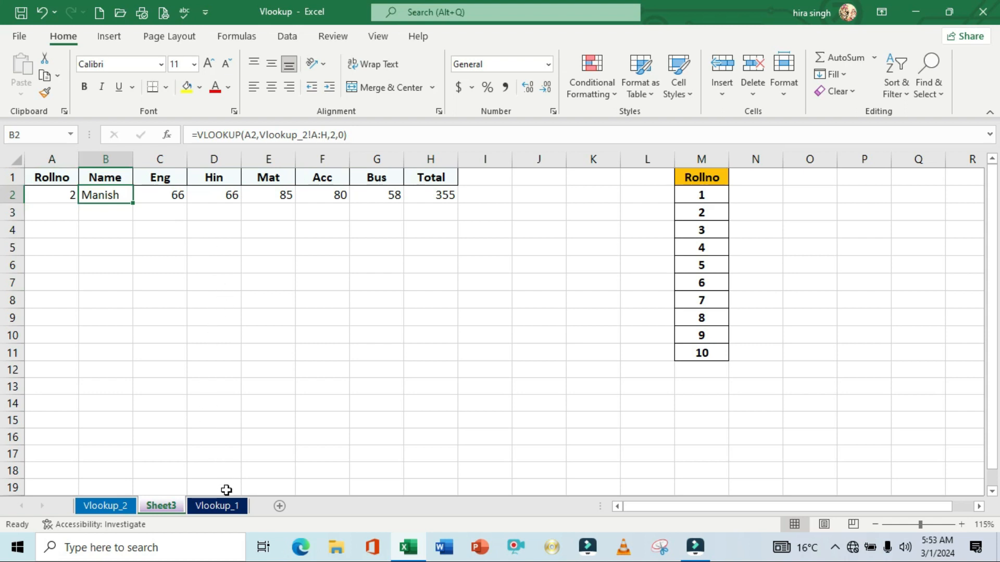
On the Vlookup_1 sheet, start a VLOOKUP formula in L2 with K2 as the lookup value
{"action": "left_click", "coordinate": [214, 508]}
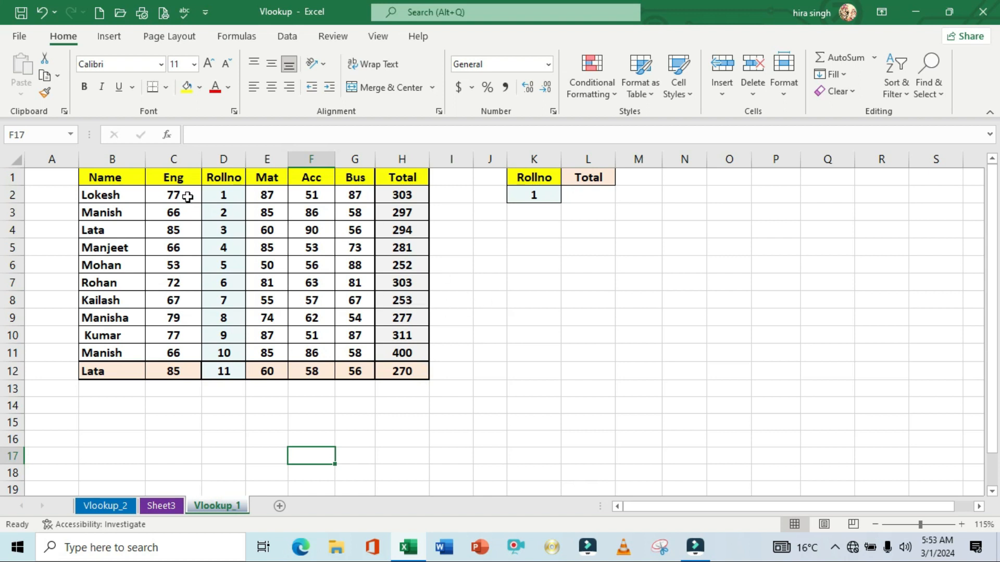
{"action": "left_click_drag", "start_coordinate": [128, 182], "coordinate": [398, 371]}
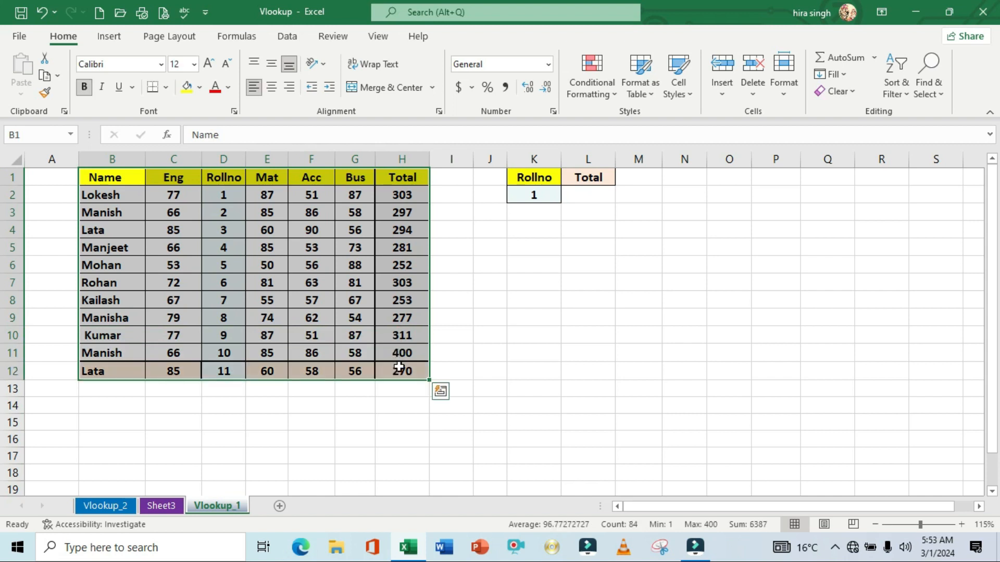
{"action": "left_click", "coordinate": [579, 200]}
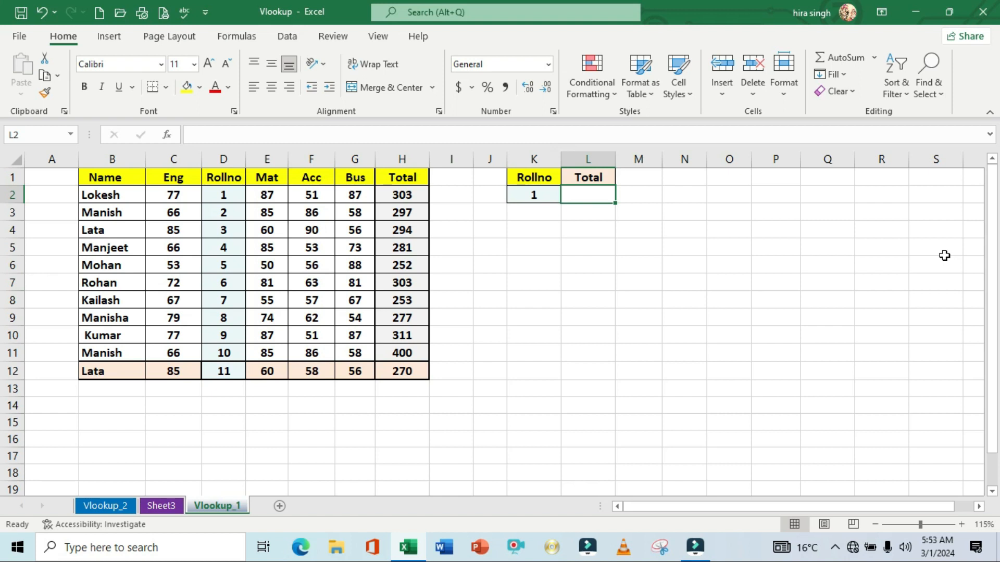
{"action": "type", "text": "="}
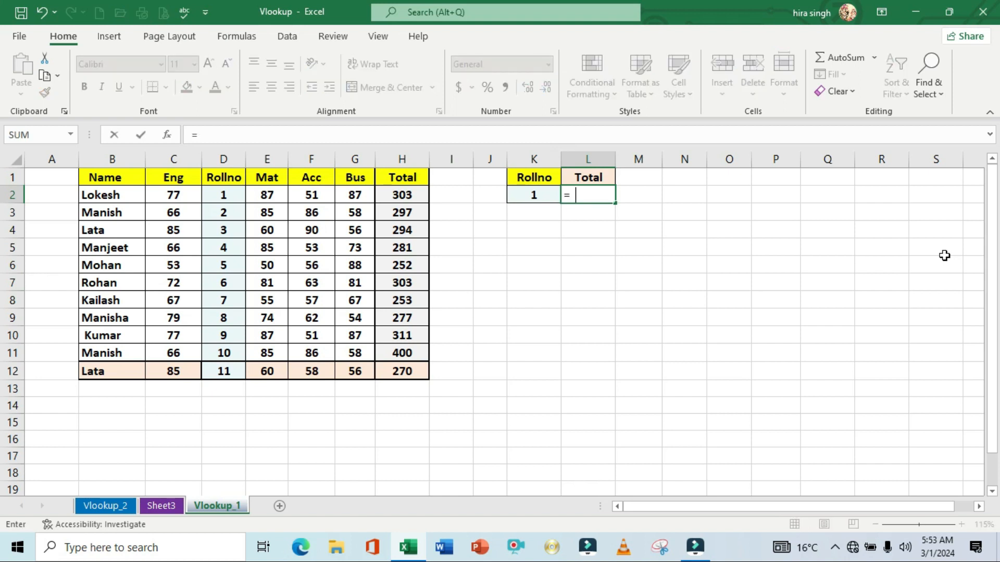
{"action": "type", "text": "vl"}
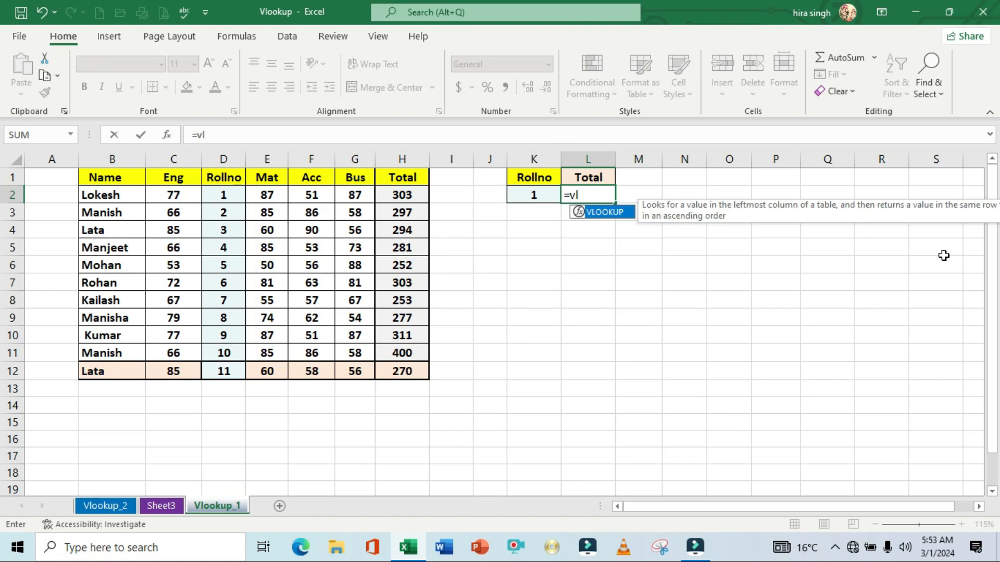
{"action": "key", "text": "Tab"}
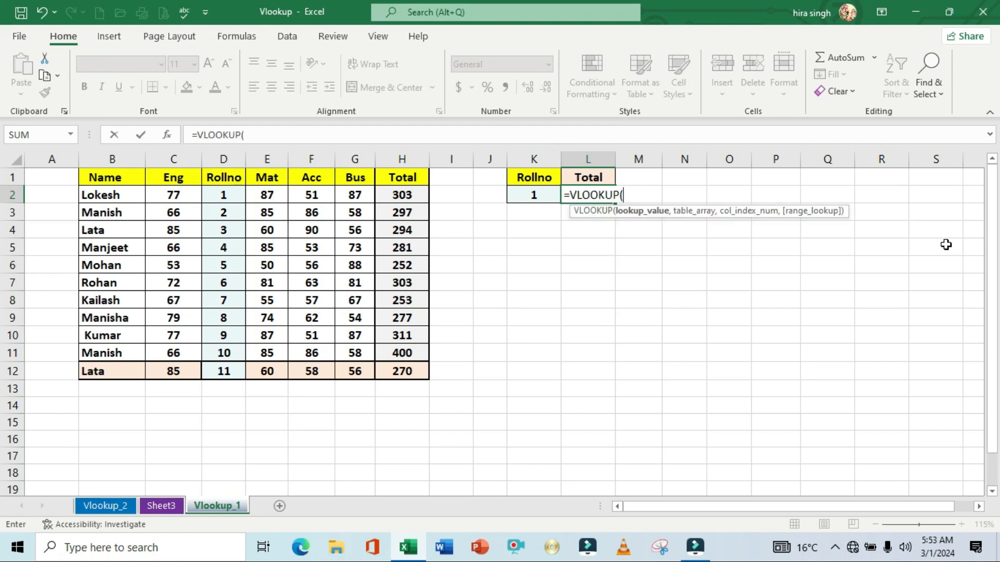
{"action": "left_click", "coordinate": [536, 193]}
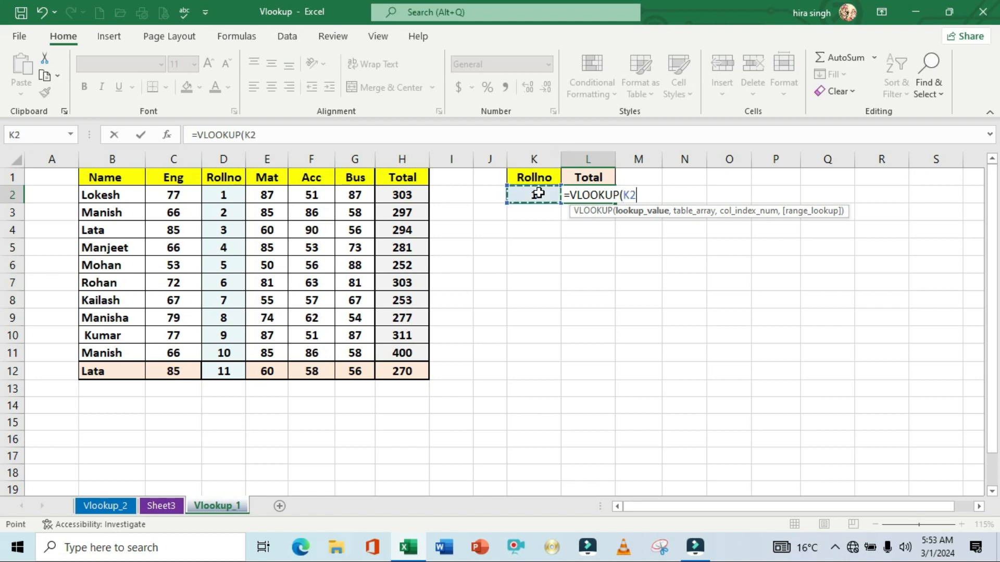
{"action": "type", "text": ","}
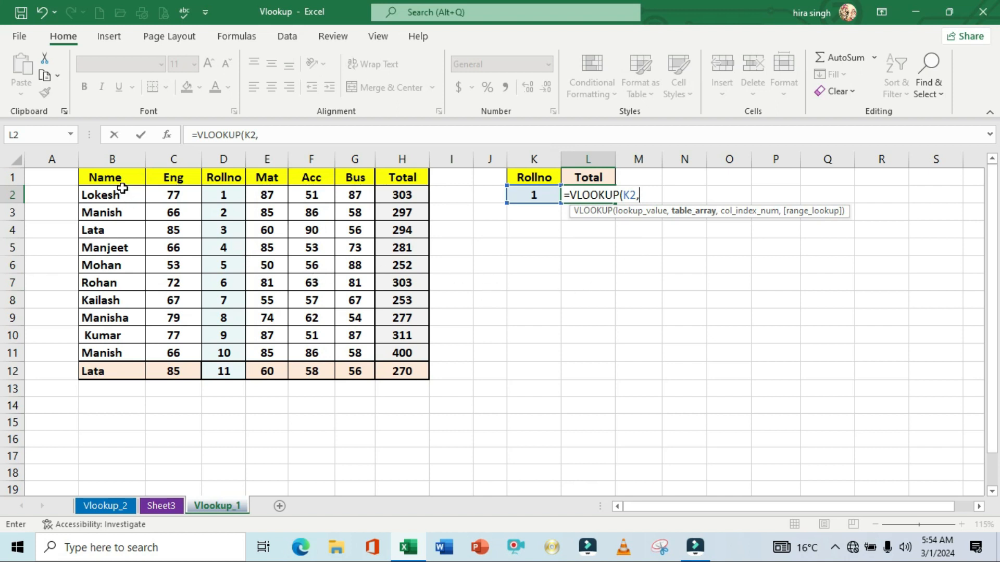
Complete the L2 formula with table array B1:H12, column index 7 and range lookup 0
{"action": "left_click_drag", "start_coordinate": [117, 175], "coordinate": [390, 368]}
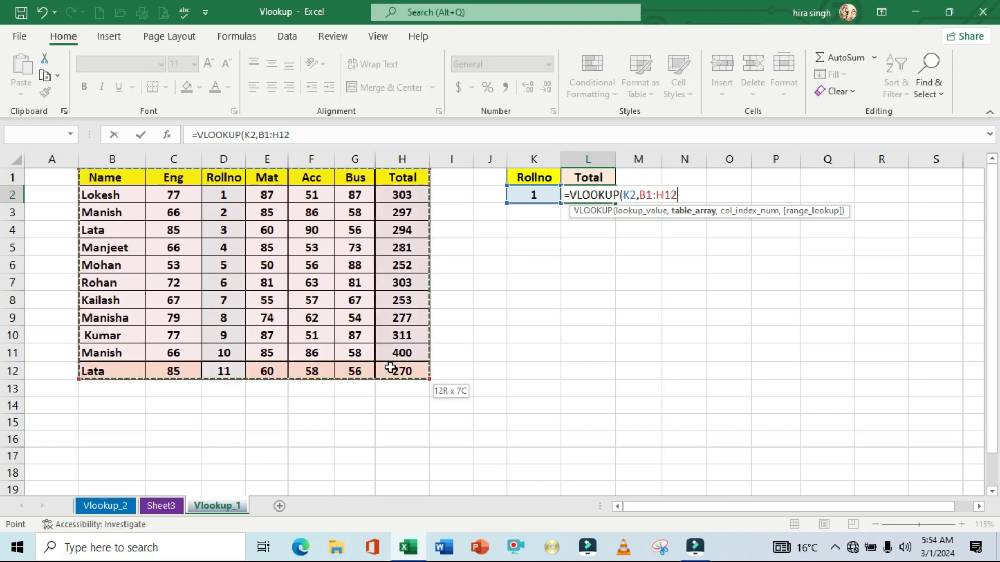
{"action": "type", "text": ","}
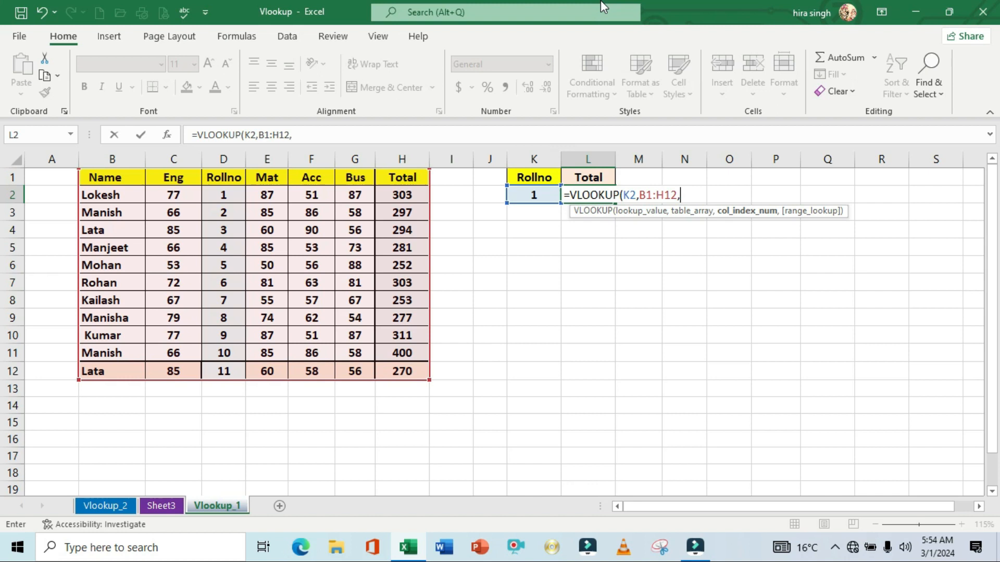
{"action": "type", "text": ","}
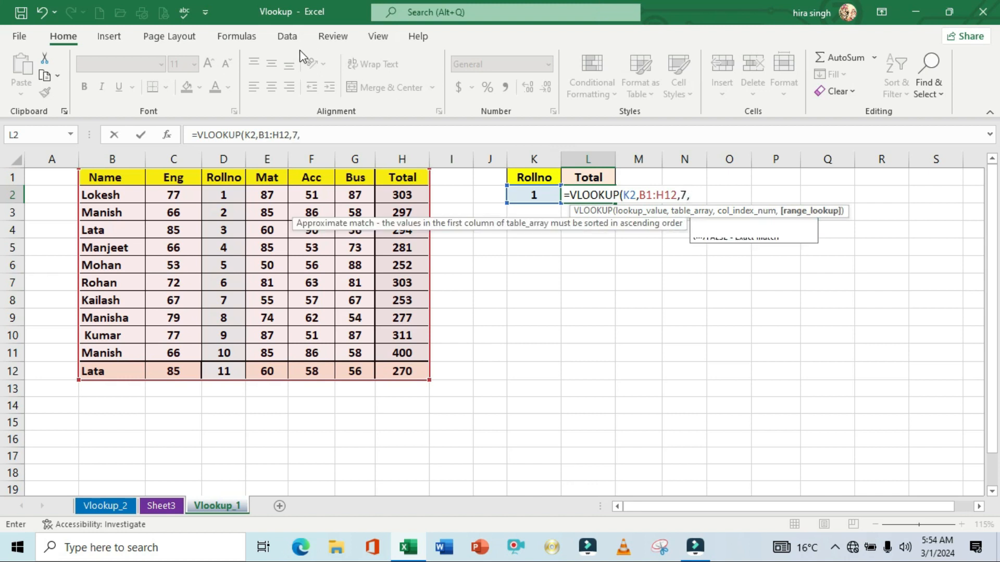
{"action": "key", "text": "Return"}
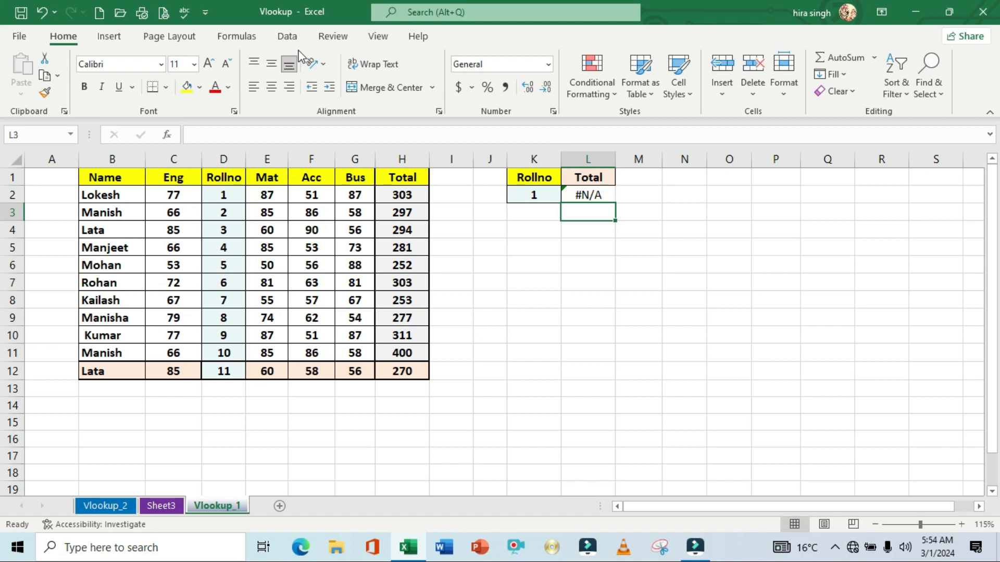
{"action": "key", "text": "Up"}
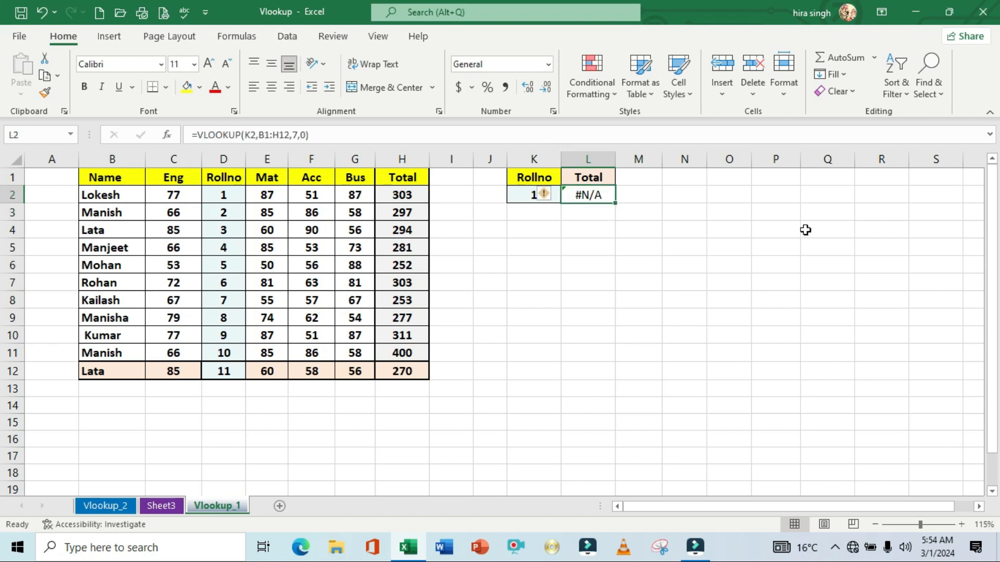
{"action": "left_click", "coordinate": [607, 254]}
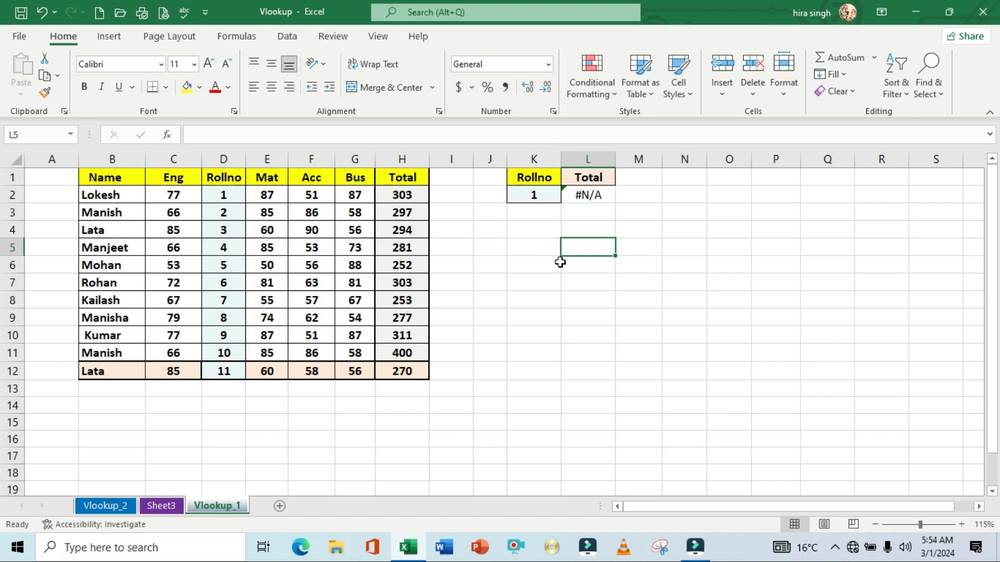
{"action": "left_click", "coordinate": [594, 232]}
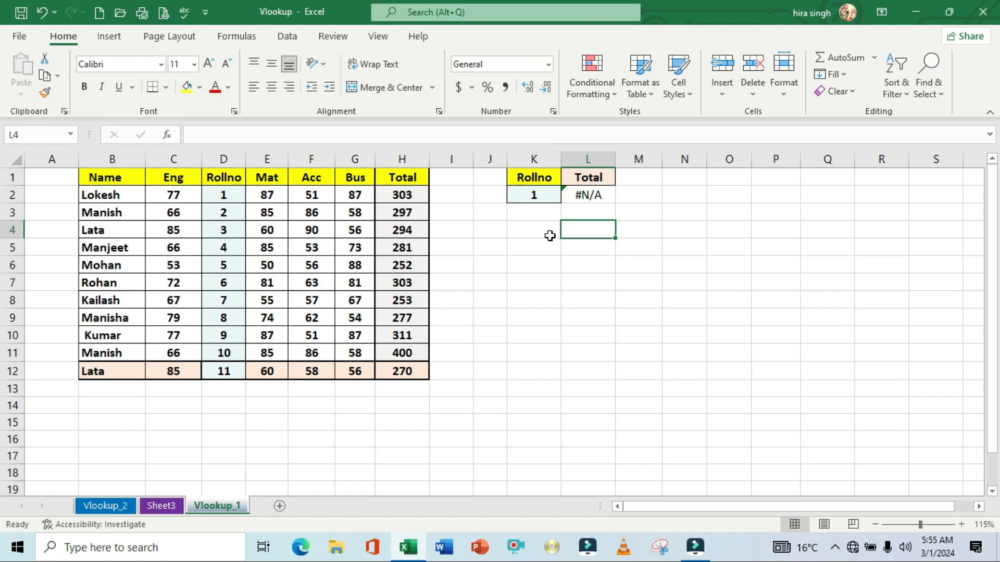
{"action": "left_click", "coordinate": [677, 247]}
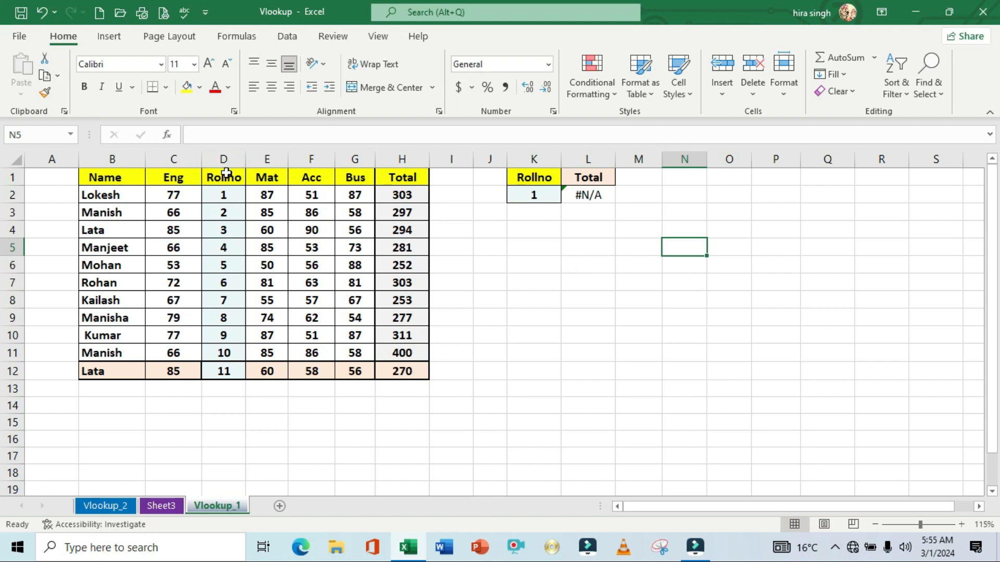
{"action": "left_click_drag", "start_coordinate": [226, 176], "coordinate": [239, 368]}
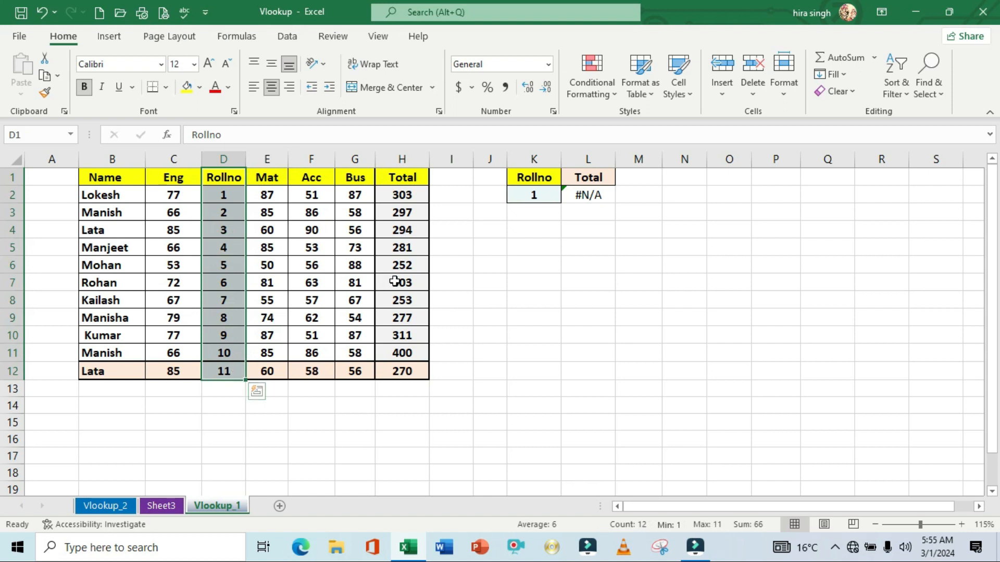
{"action": "left_click", "coordinate": [398, 259]}
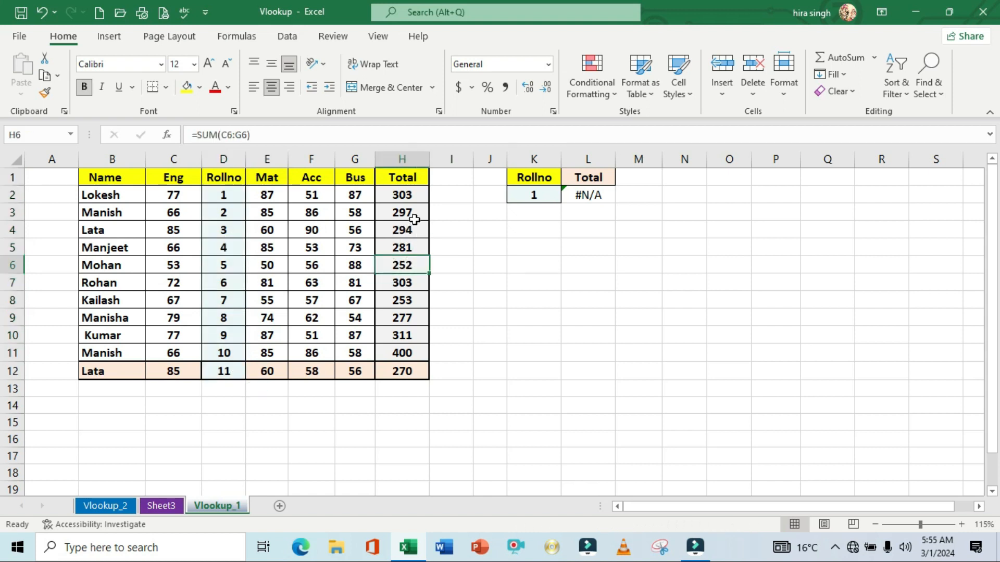
{"action": "left_click", "coordinate": [410, 197]}
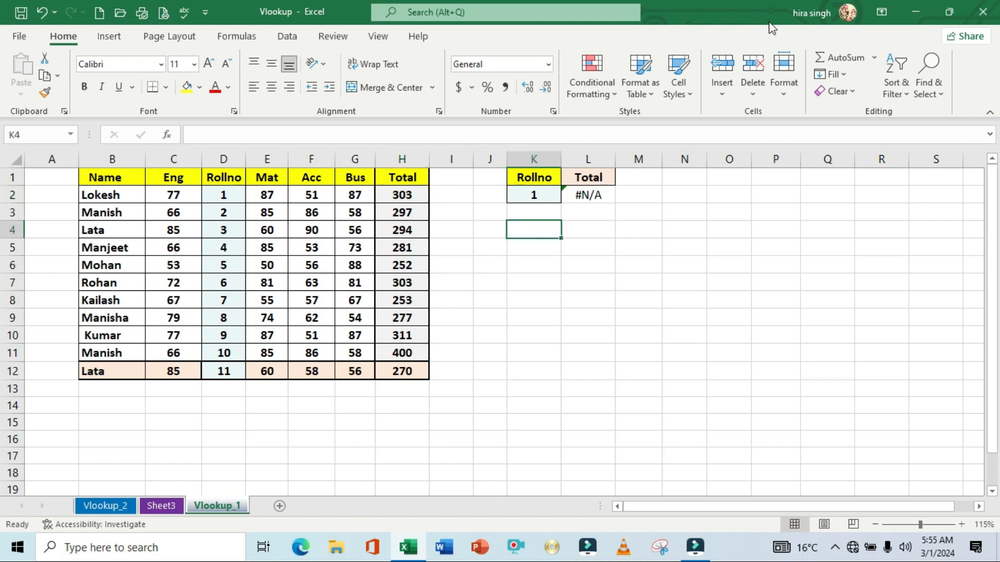
Start a VLOOKUP formula in M2 with K2 as the lookup value
{"action": "key", "text": "Right"}
{"action": "key", "text": "Right"}
{"action": "key", "text": "Up"}
{"action": "key", "text": "Up"}
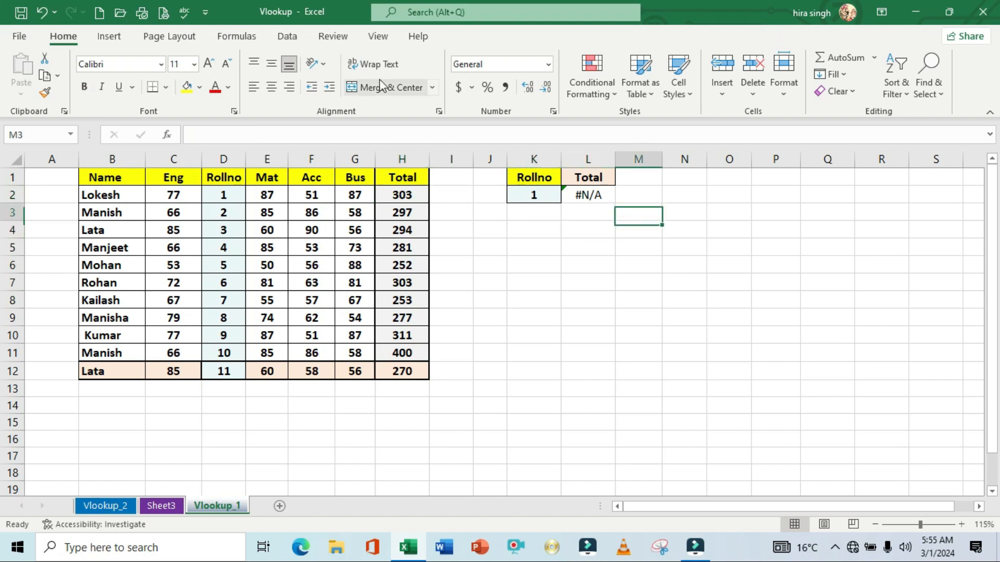
{"action": "type", "text": "=vl"}
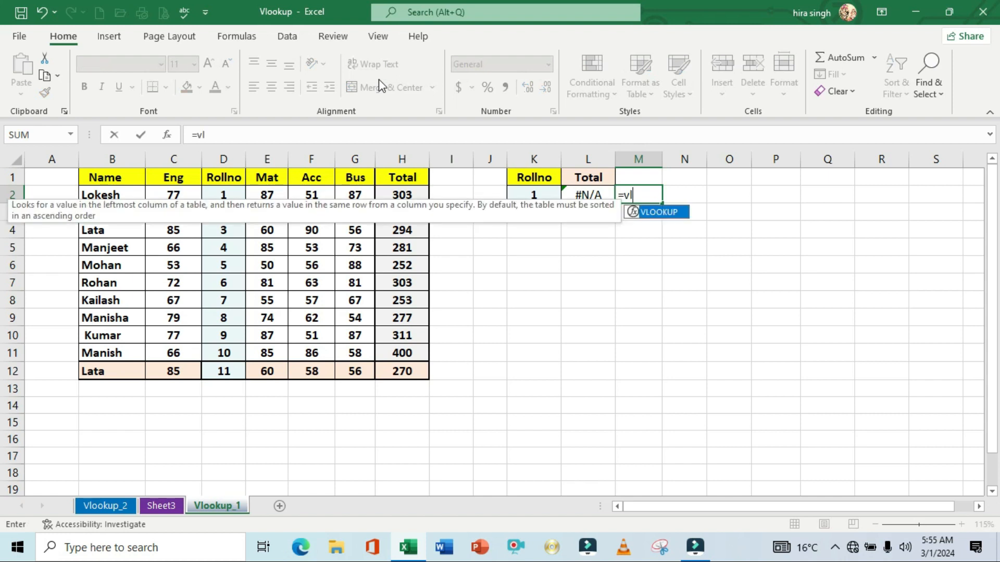
{"action": "key", "text": "Tab"}
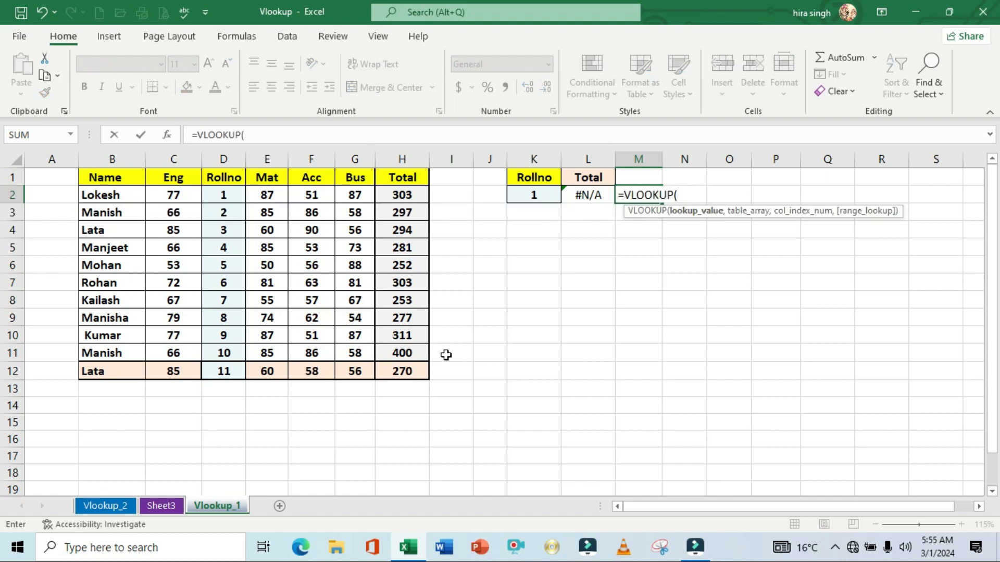
{"action": "left_click", "coordinate": [538, 192]}
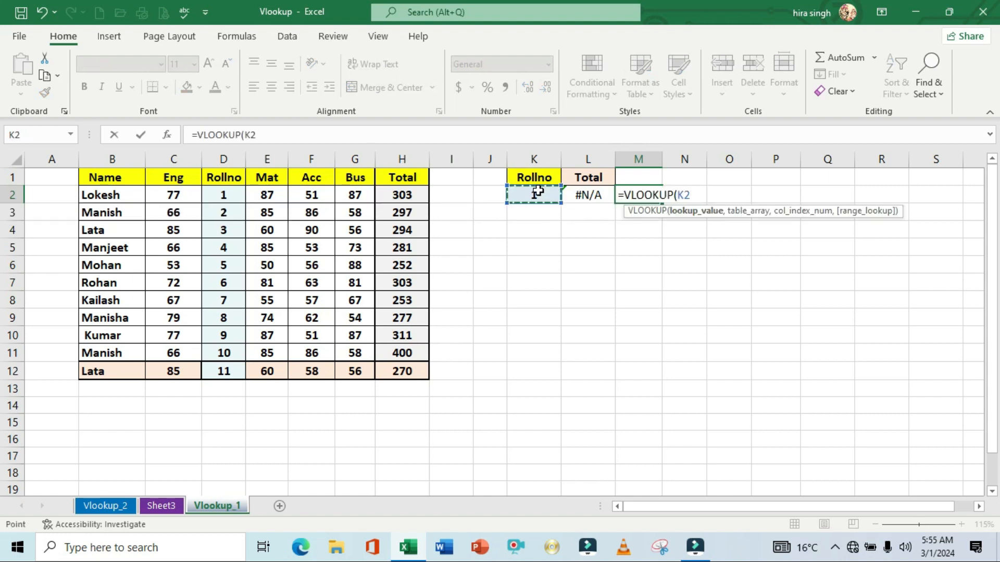
{"action": "type", "text": ","}
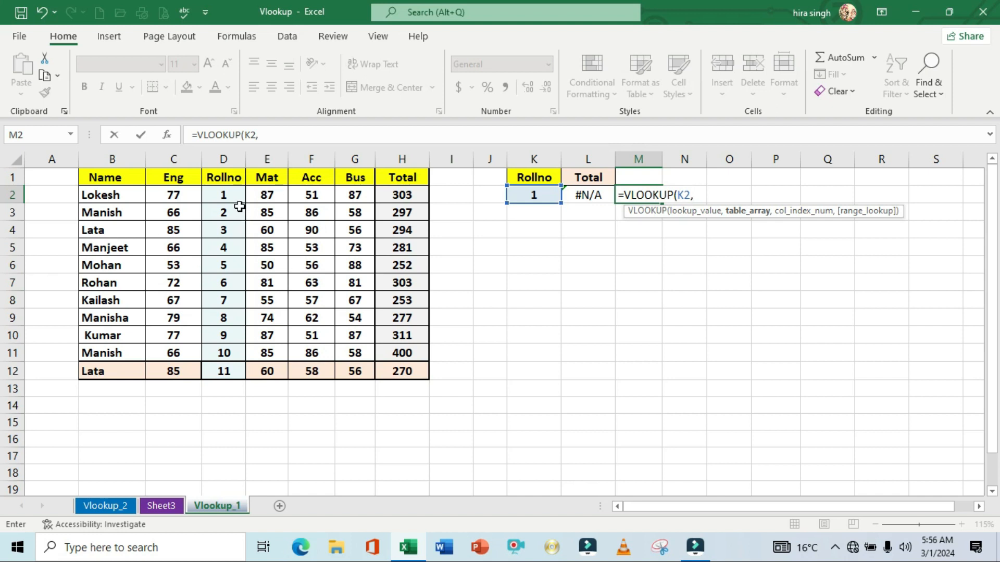
Complete the M2 formula with table array D1:H12, column index 5 and range lookup 0
{"action": "left_click_drag", "start_coordinate": [225, 177], "coordinate": [393, 373]}
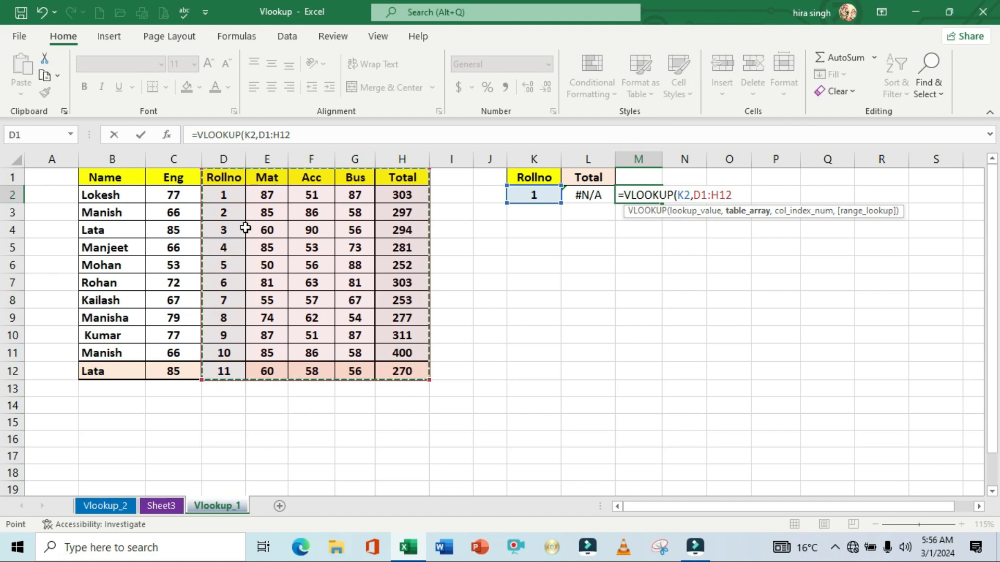
{"action": "type", "text": ",5"}
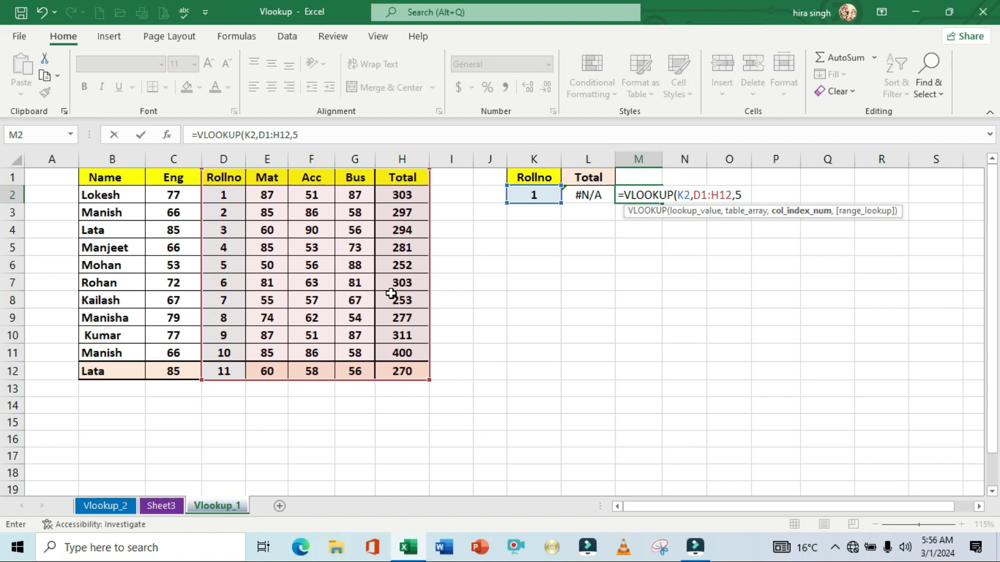
{"action": "type", "text": ",0"}
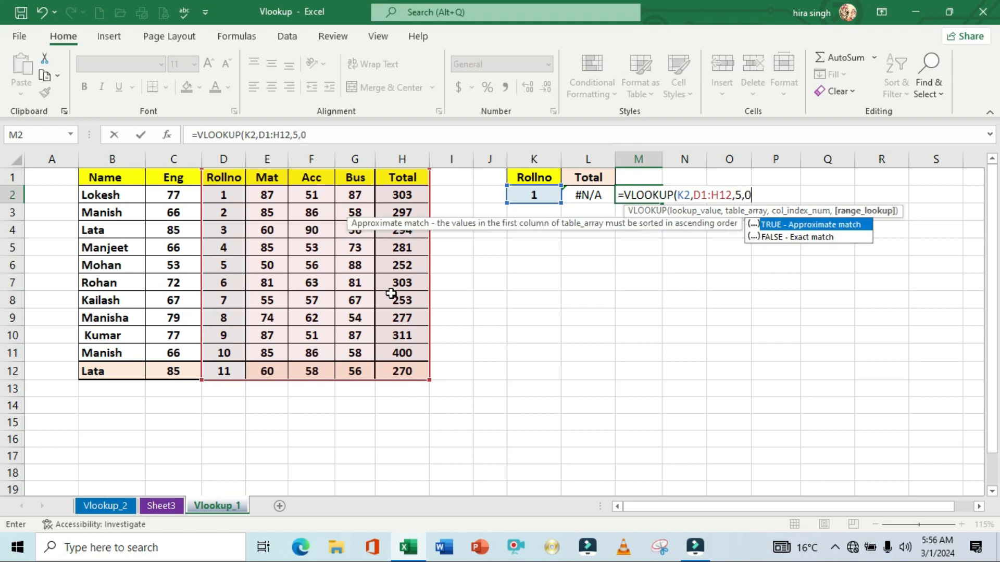
{"action": "key", "text": "Return"}
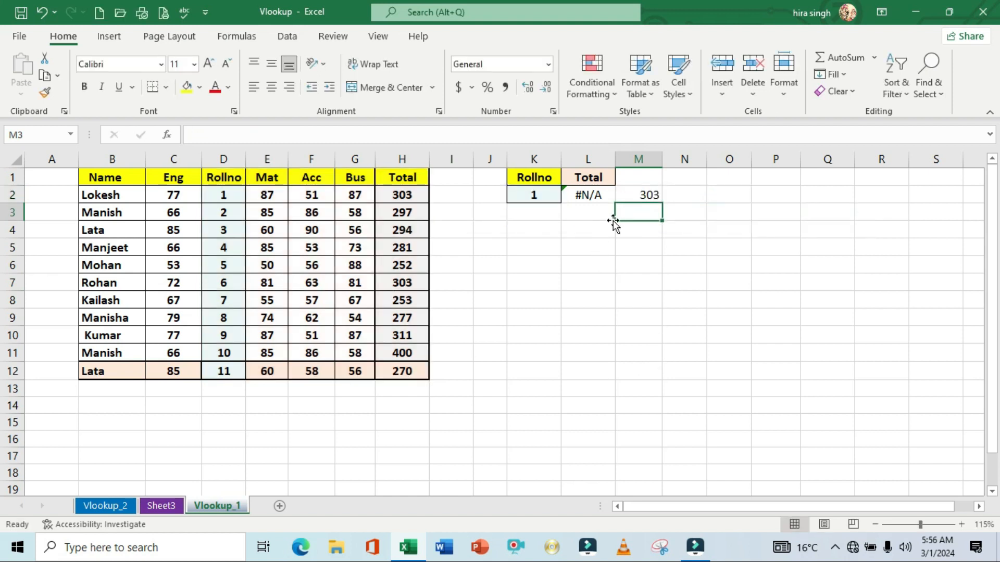
Test the M2 lookup by setting the roll number in K2 first to 10 and finally to 11
{"action": "left_click_drag", "start_coordinate": [214, 195], "coordinate": [408, 214]}
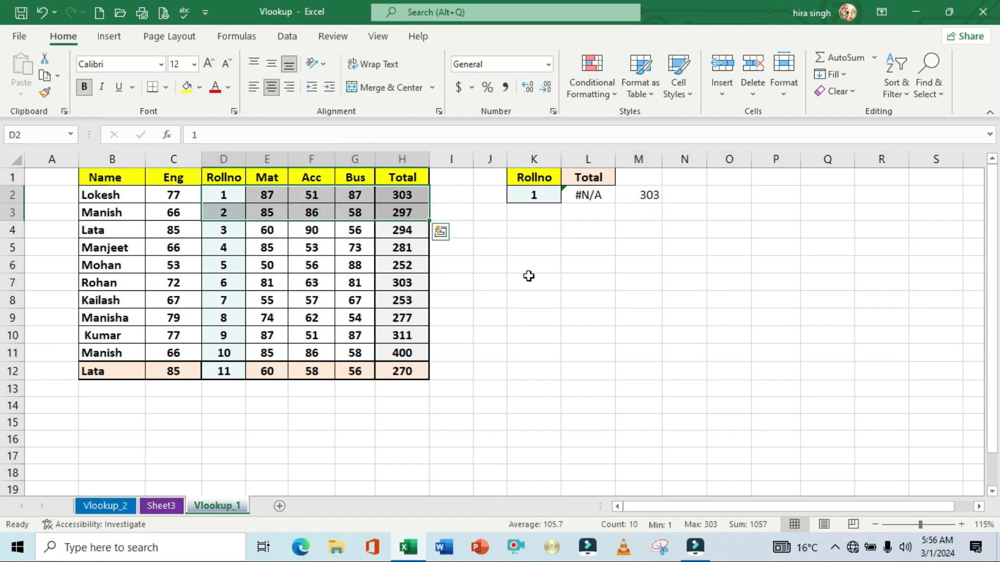
{"action": "left_click", "coordinate": [529, 276]}
{"action": "left_click", "coordinate": [539, 199]}
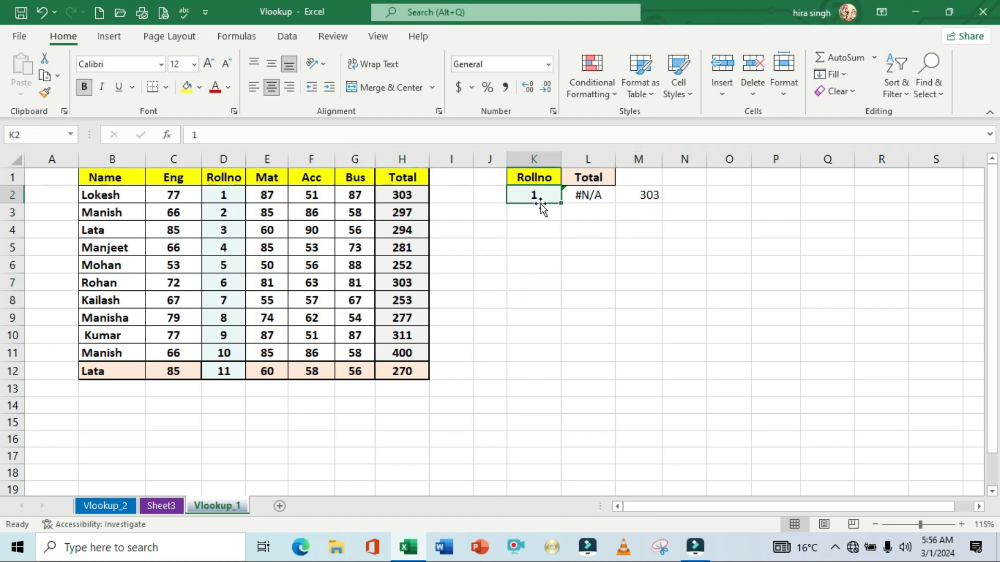
{"action": "type", "text": "10"}
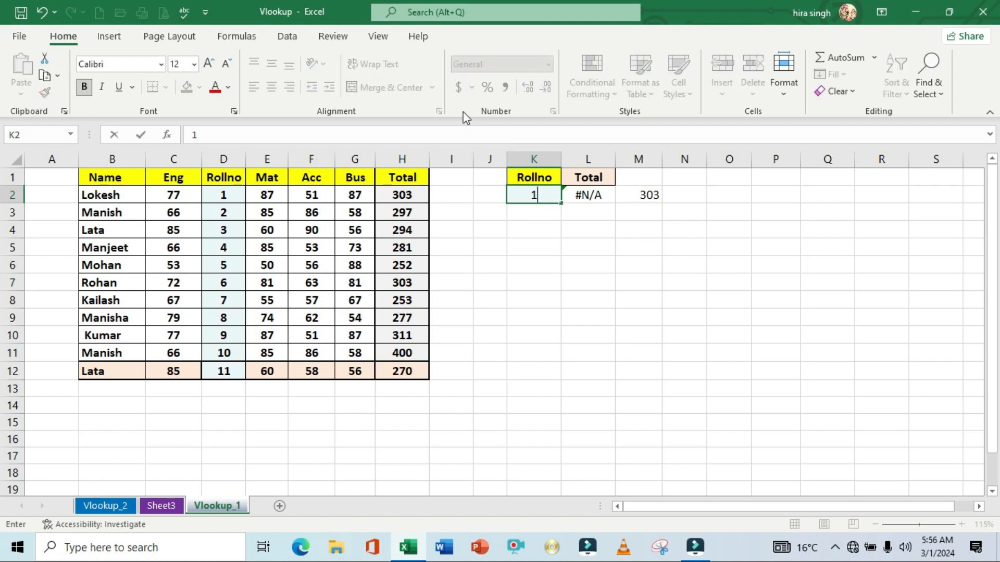
{"action": "key", "text": "Return"}
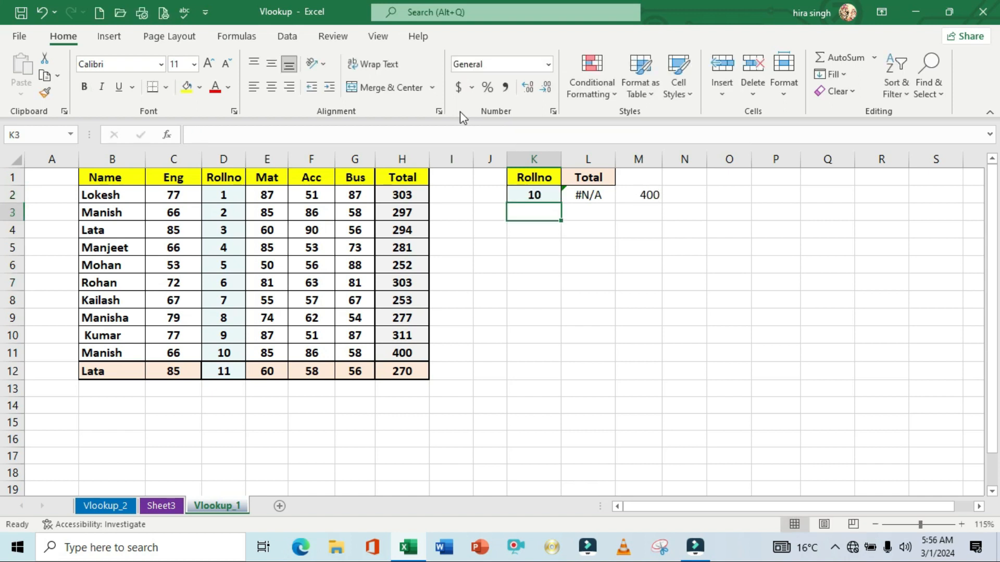
{"action": "key", "text": "Up"}
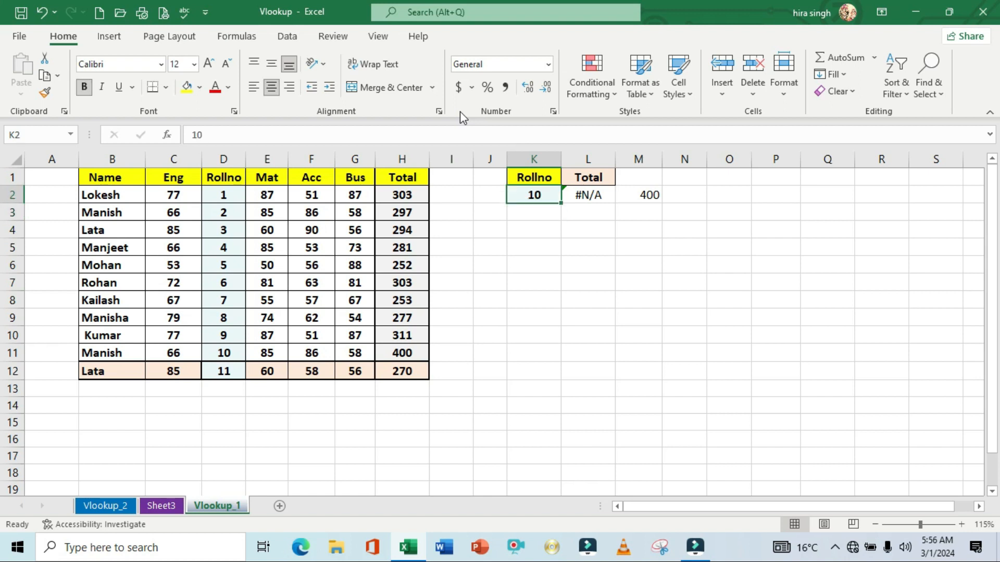
{"action": "type", "text": "11"}
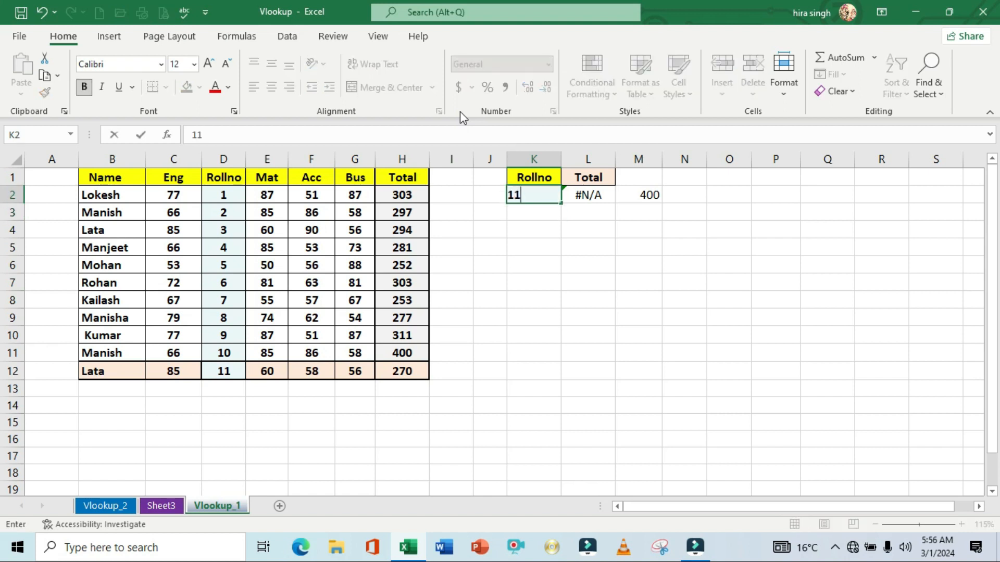
{"action": "key", "text": "Return"}
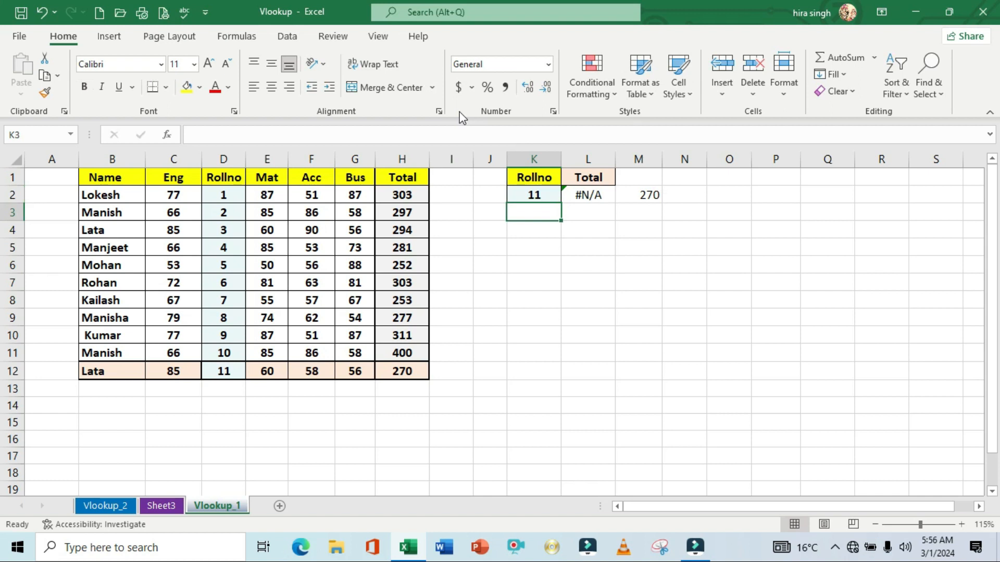